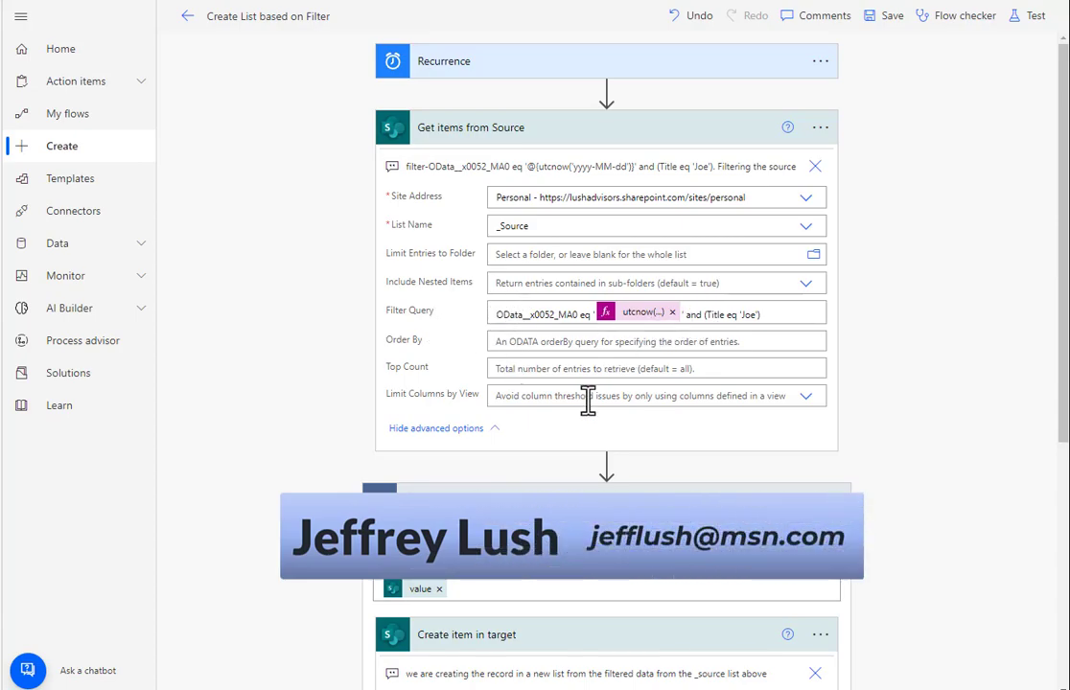
- Scroll through the flow to review the Get items from Source and Create item in target steps
scroll(614, 398, "down", 3)
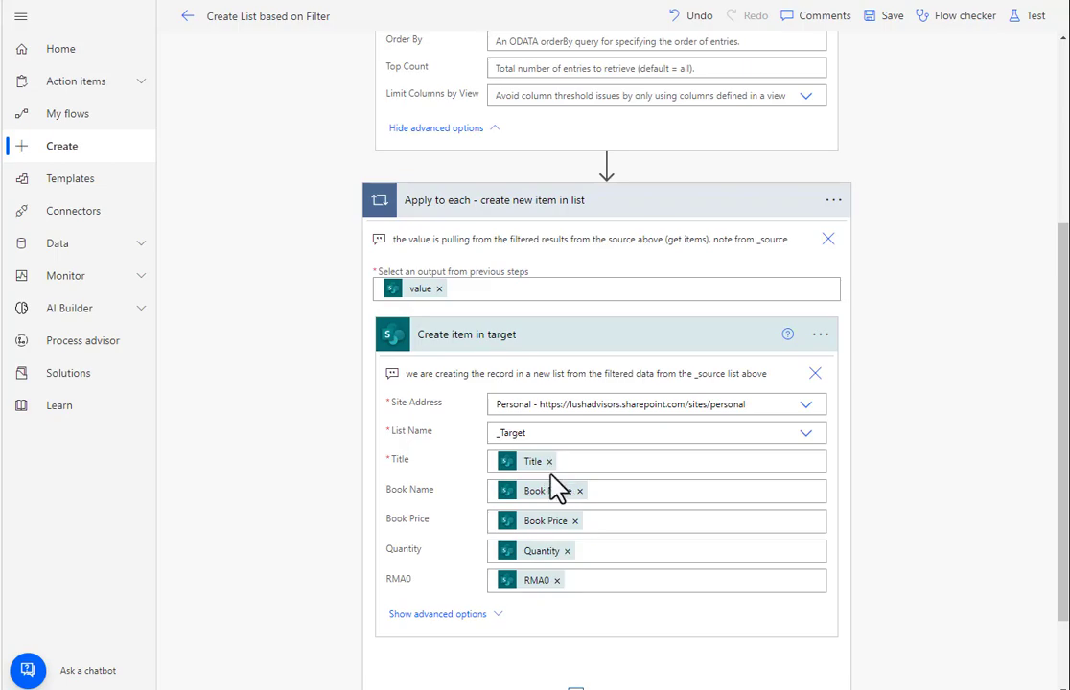
scroll(554, 489, "up", 3)
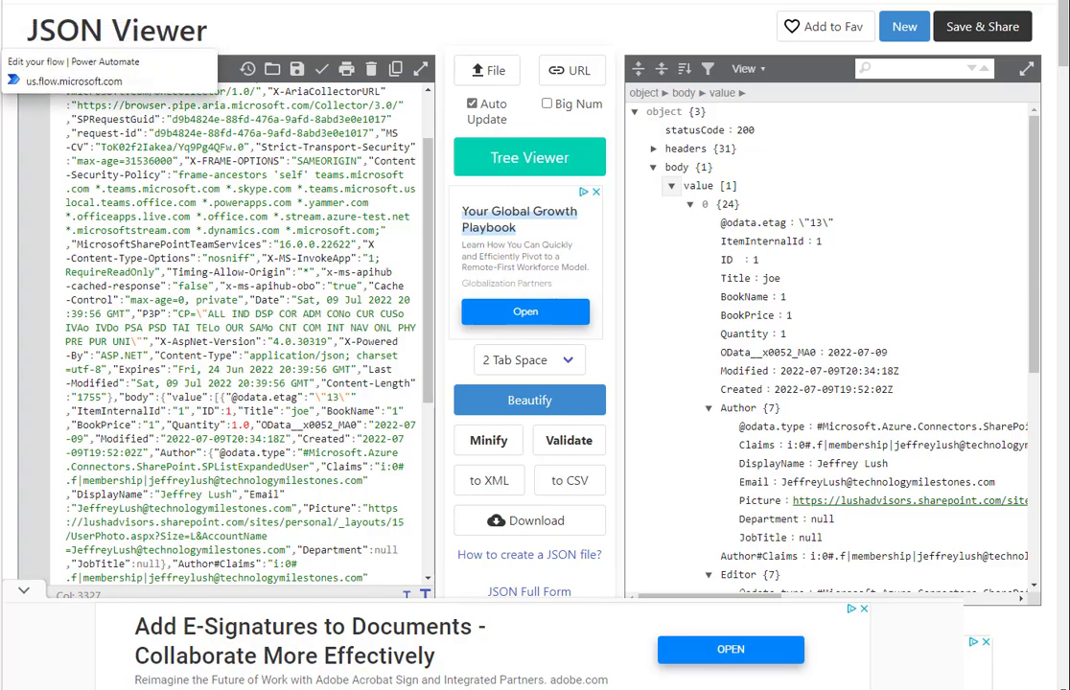
- Return to the flow in Power Automate, showing the Get items from Source filter
left_click(57, 0)
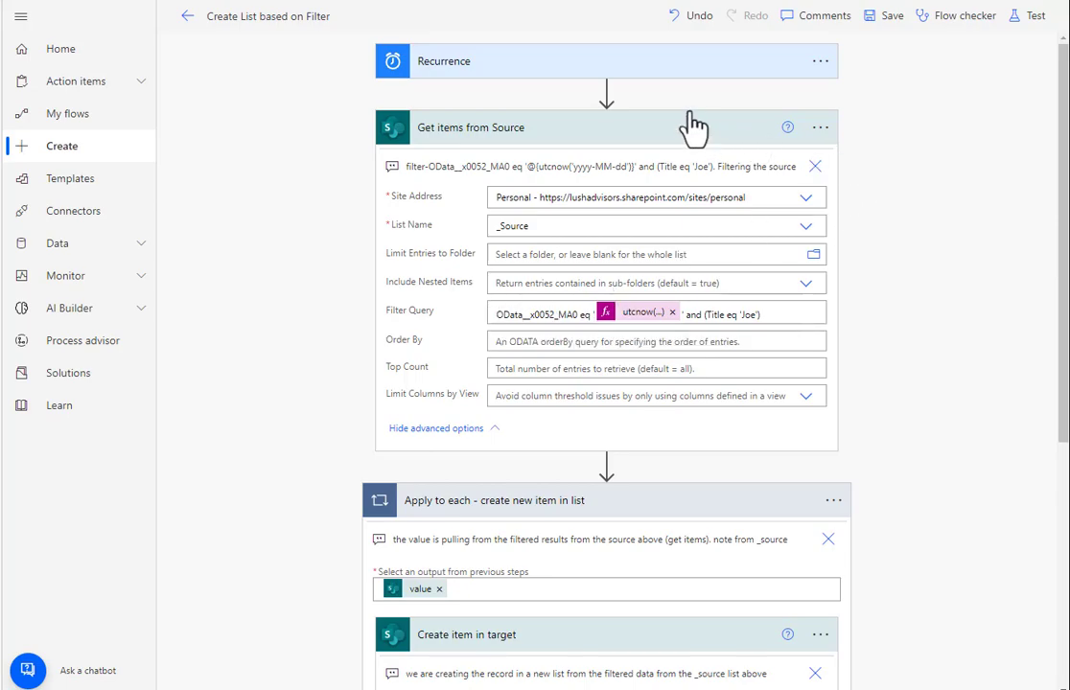
- Compare the _Source list's two rows against the empty _Target list, checking each twice
key("ctrl+Tab")
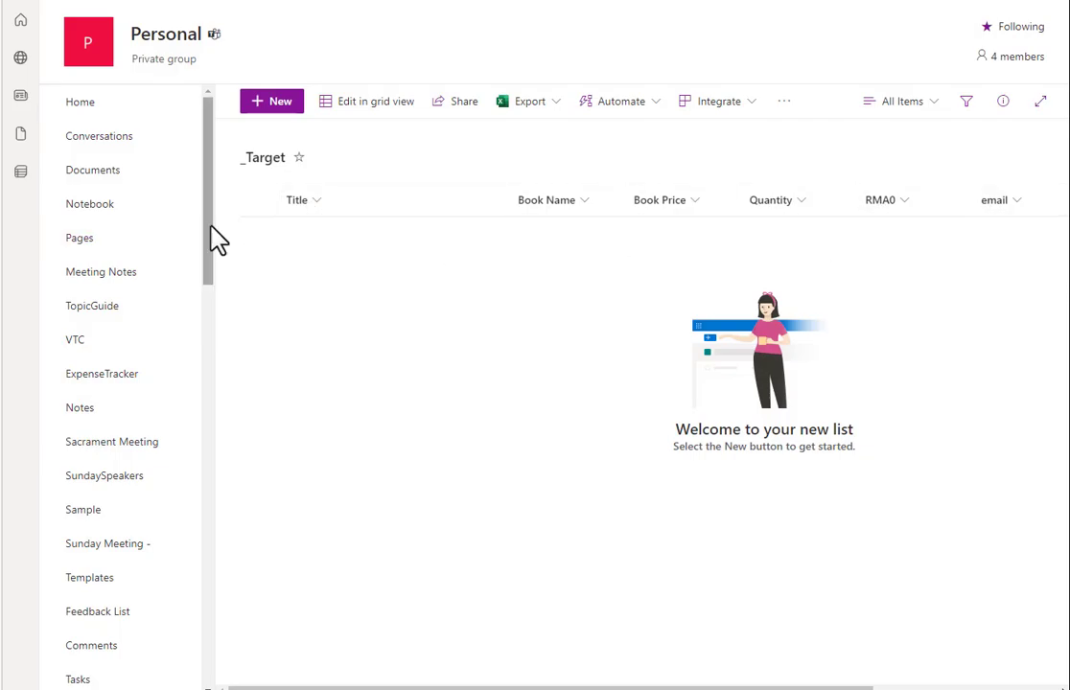
left_click_drag(208, 234, 263, 649)
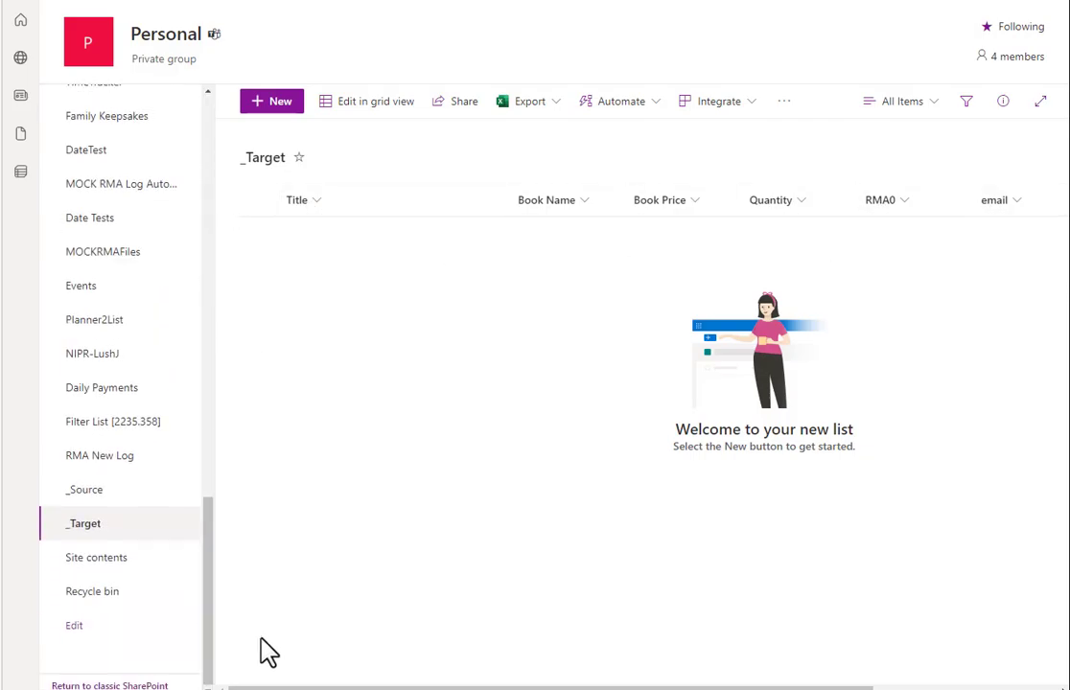
left_click(93, 494)
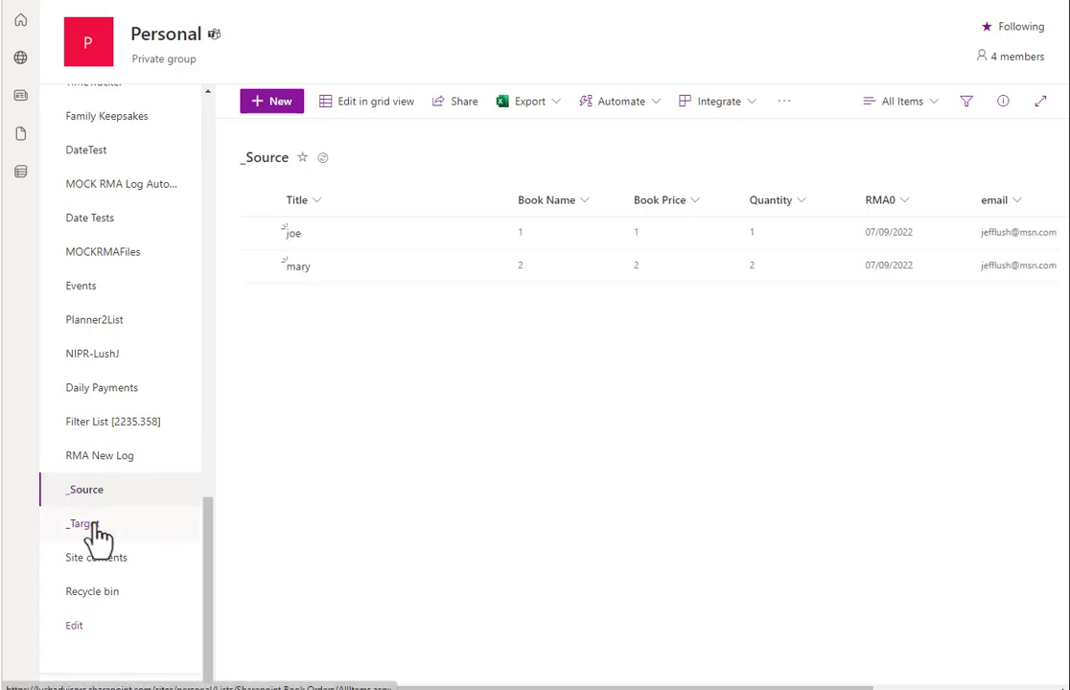
left_click(96, 524)
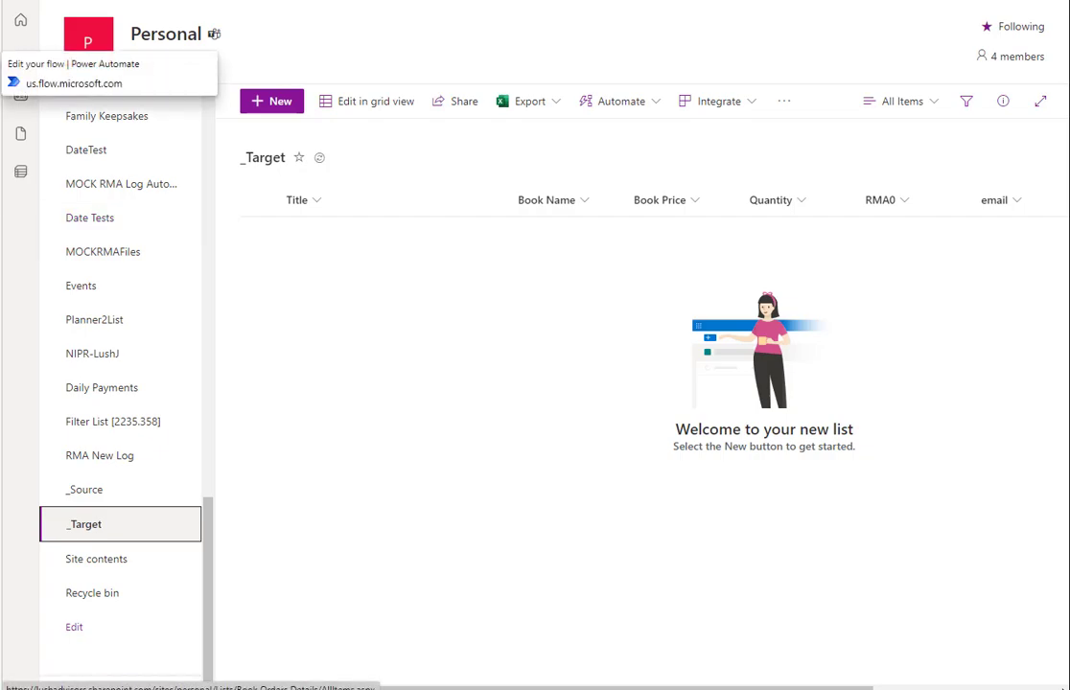
left_click(75, 492)
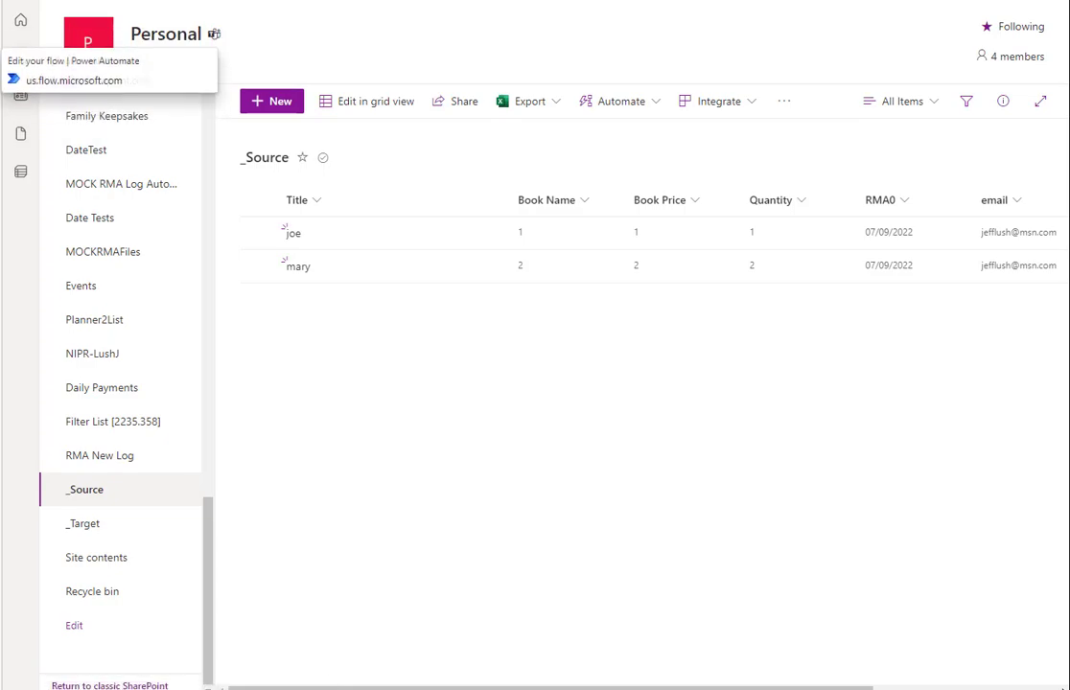
left_click(93, 530)
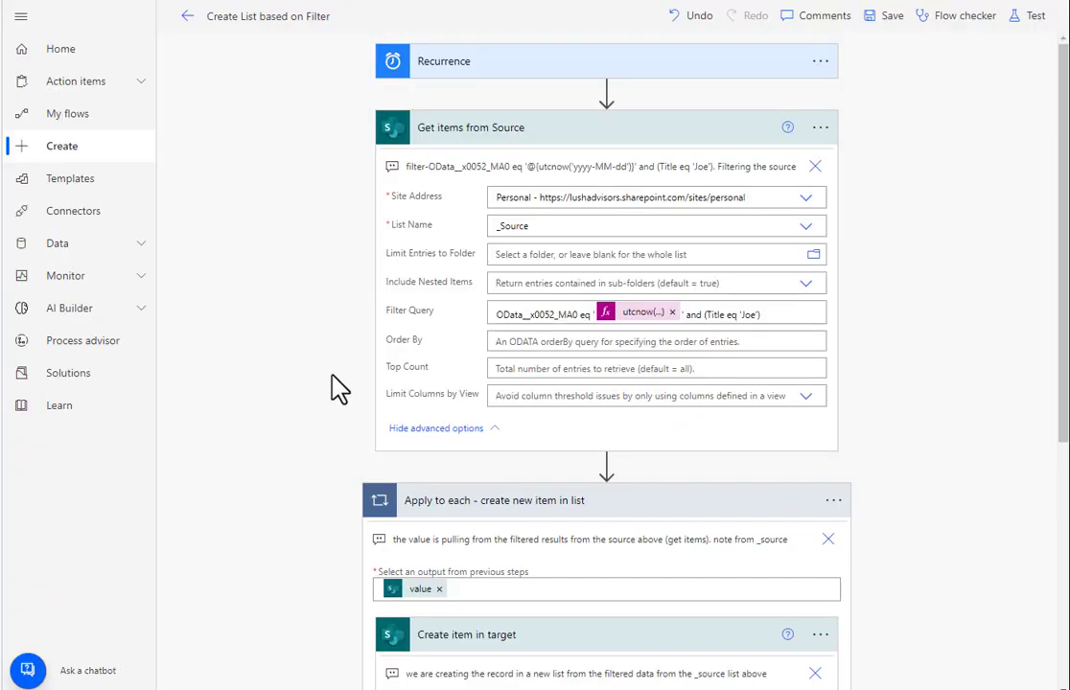
left_click(604, 91)
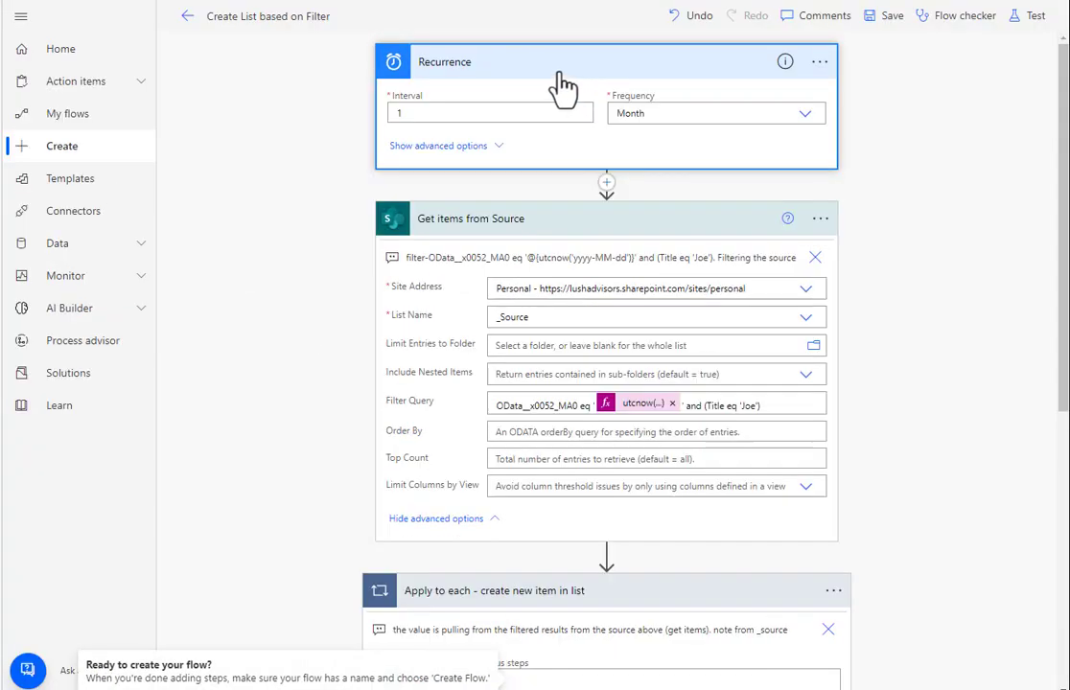
left_click(568, 84)
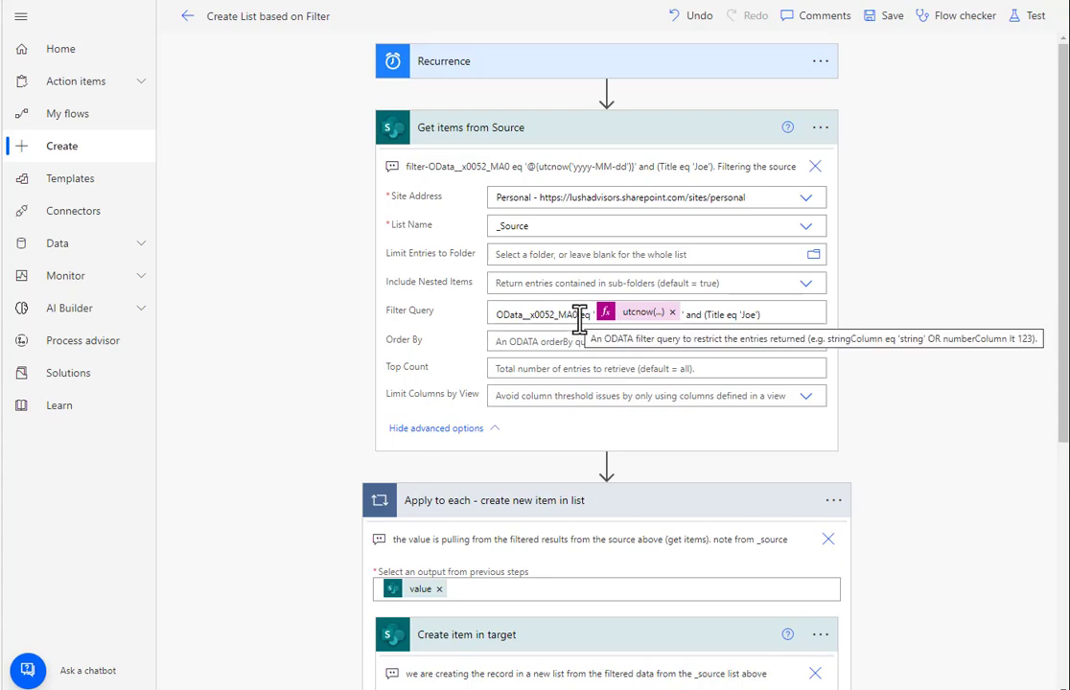
left_click(641, 312)
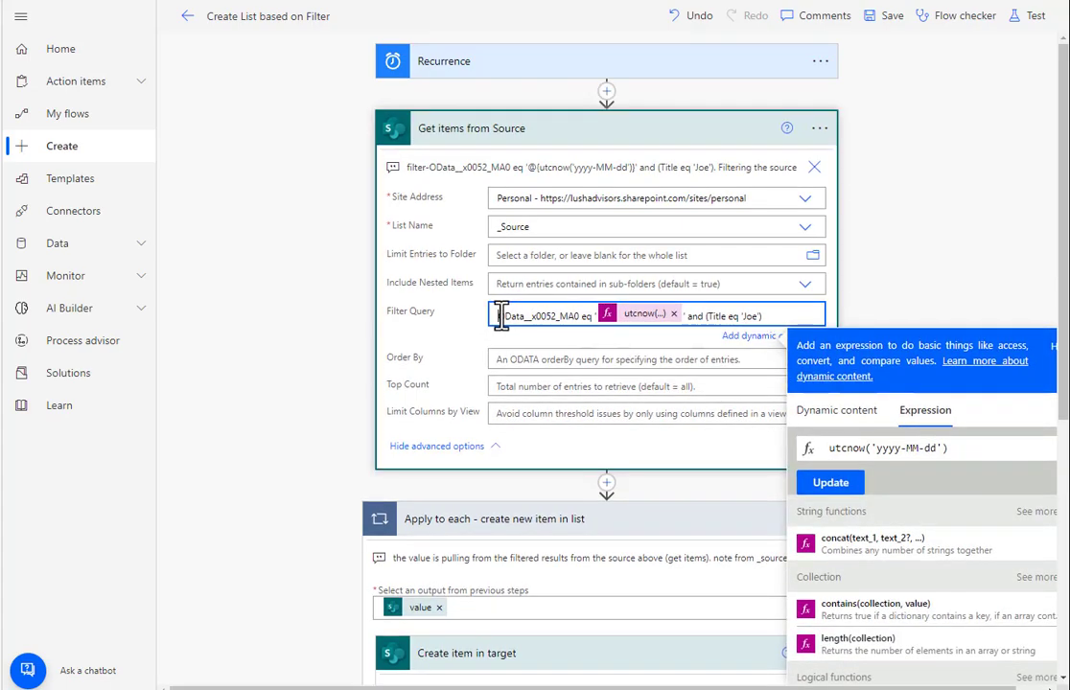
scroll(901, 518, "down", 4)
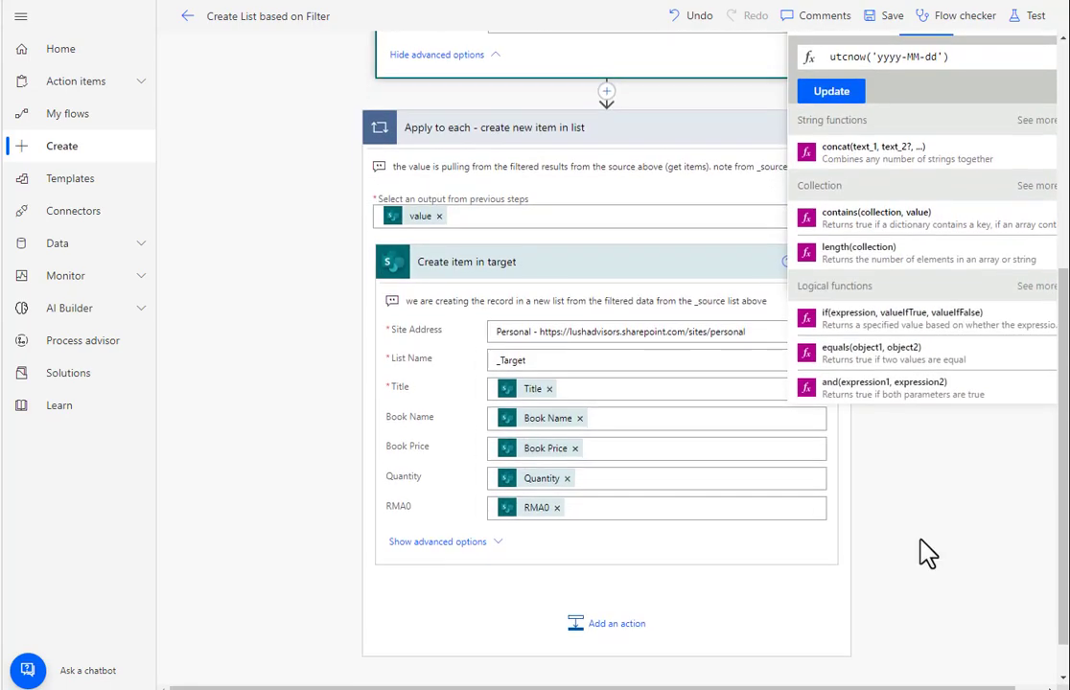
scroll(919, 550, "up", 4)
left_click(721, 314)
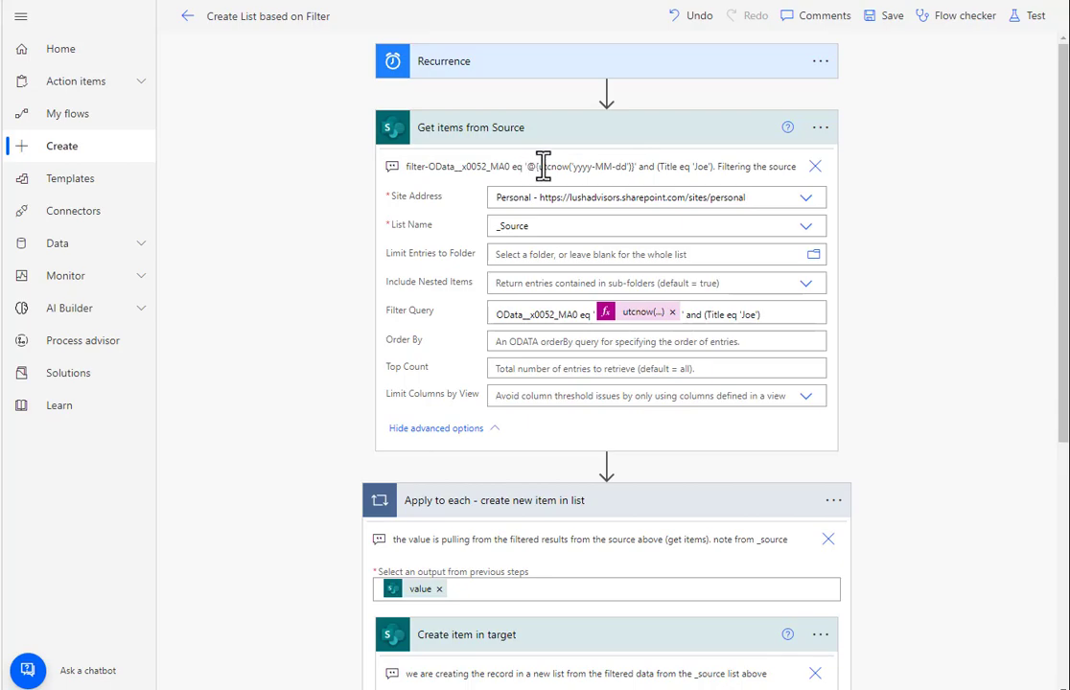
- Inspect the utcnow date expression behind the Get items from Source filter
left_click_drag(542, 168, 638, 169)
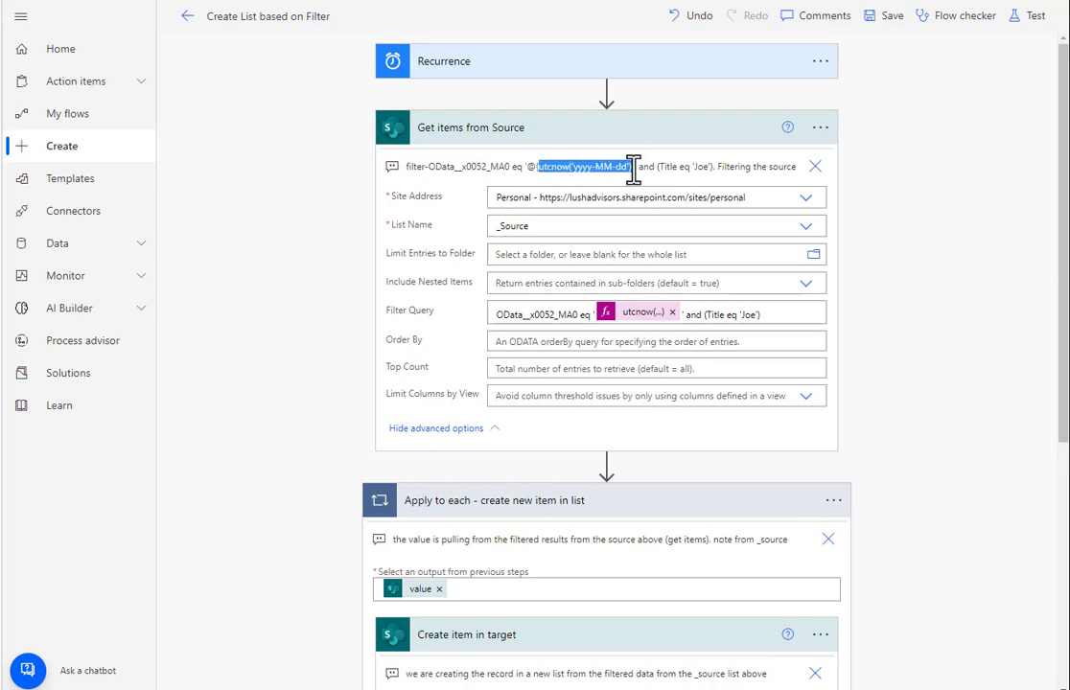
left_click(1017, 288)
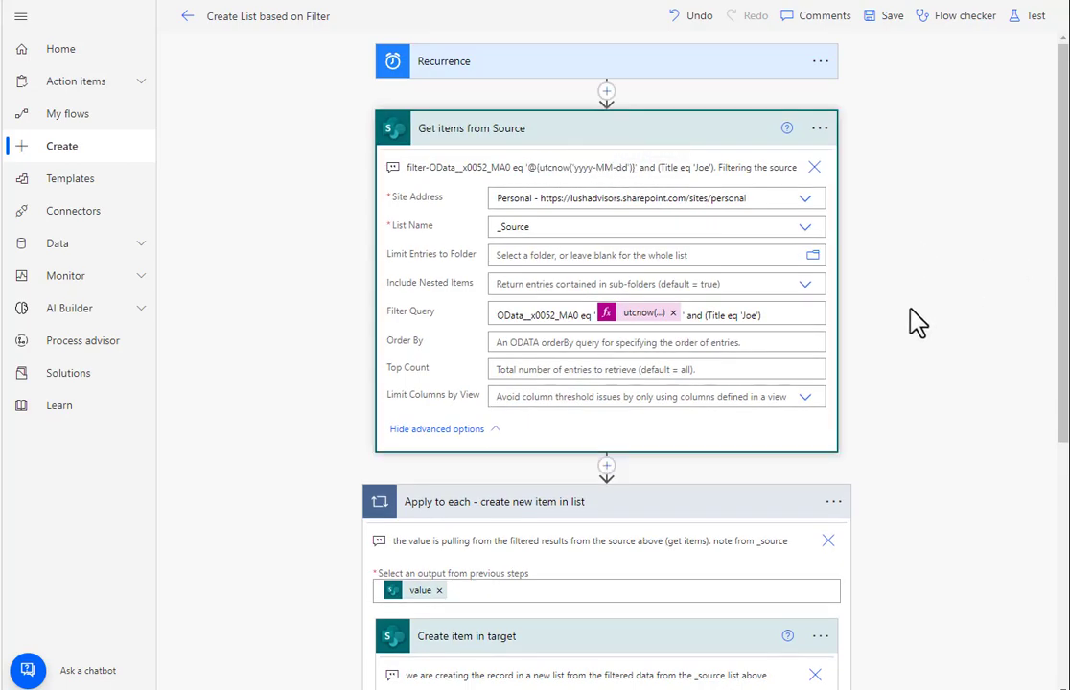
left_click(652, 313)
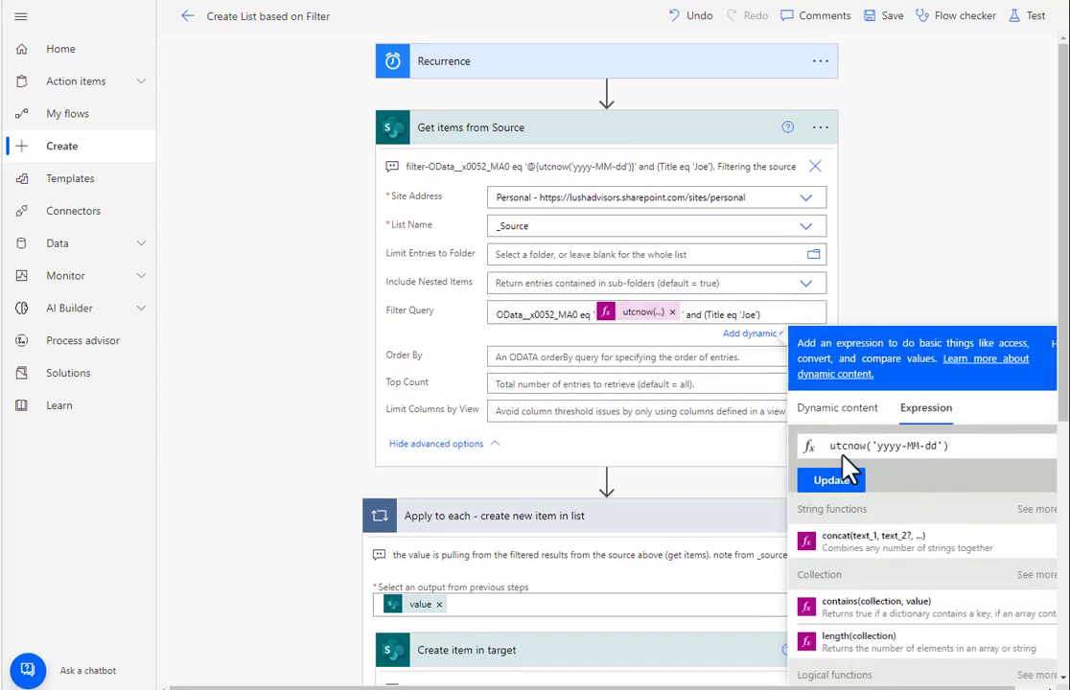
left_click(935, 288)
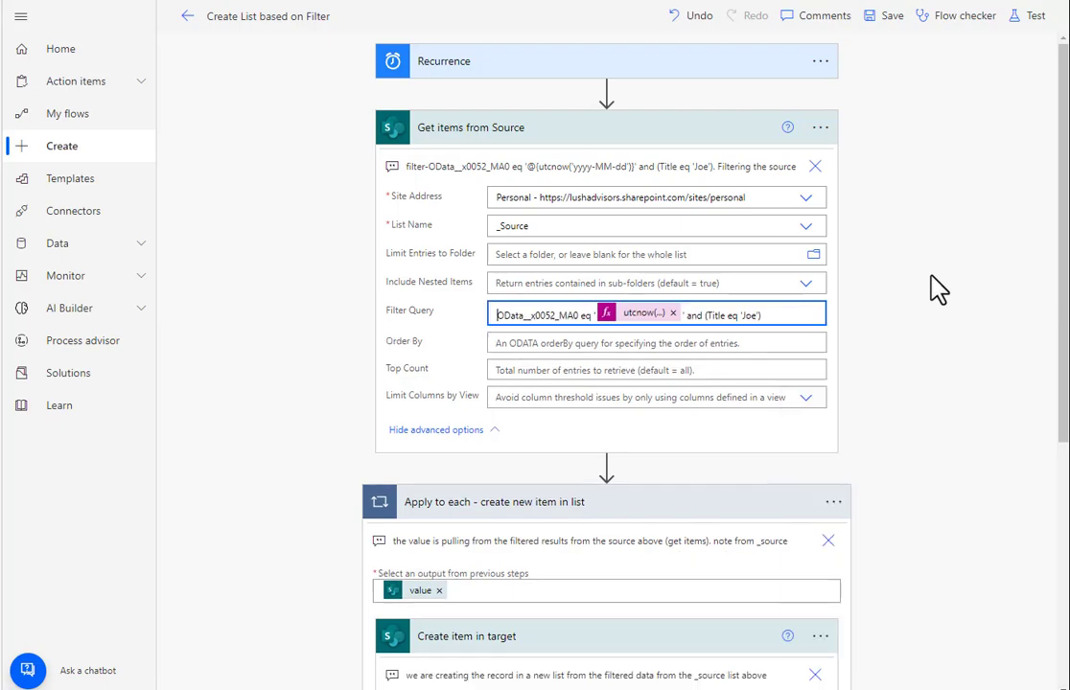
left_click(748, 318)
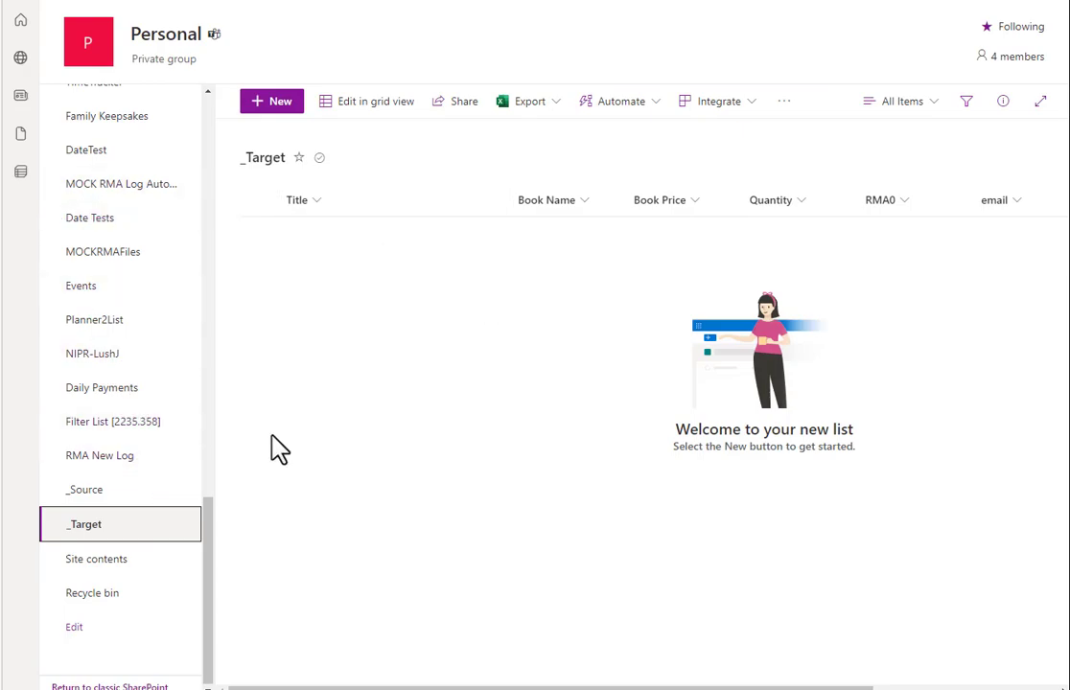
- Open the _Source list to check its joe and mary rows
left_click(87, 490)
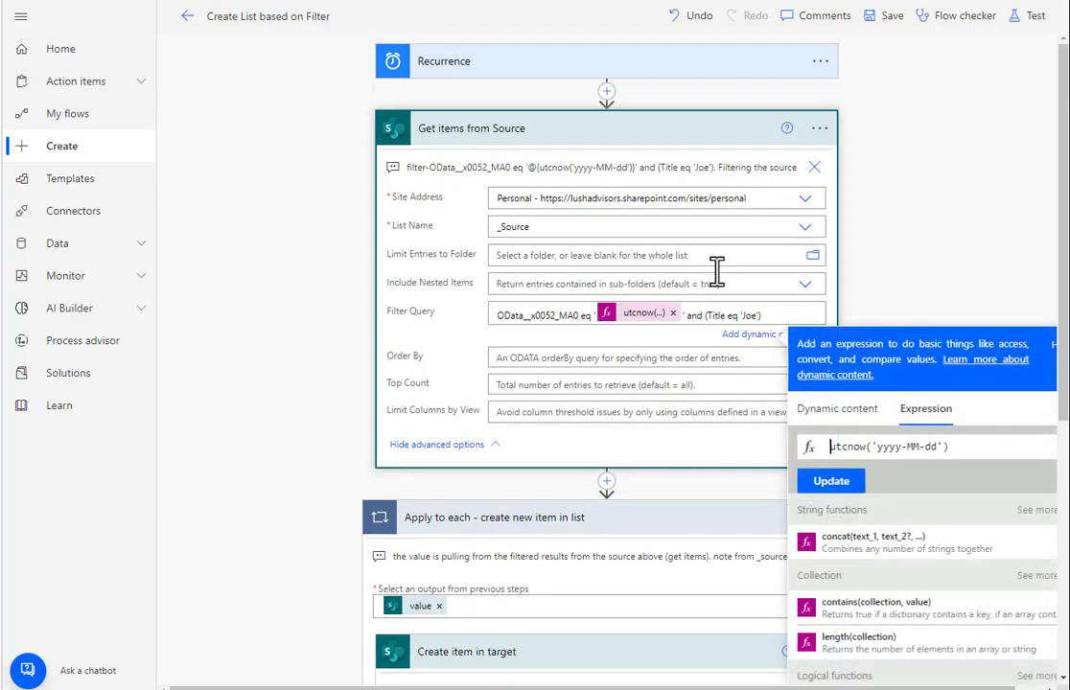
- Close the expression panel and review the Apply to each and Create item in target mappings
scroll(360, 195, "down", 2)
left_click(350, 195)
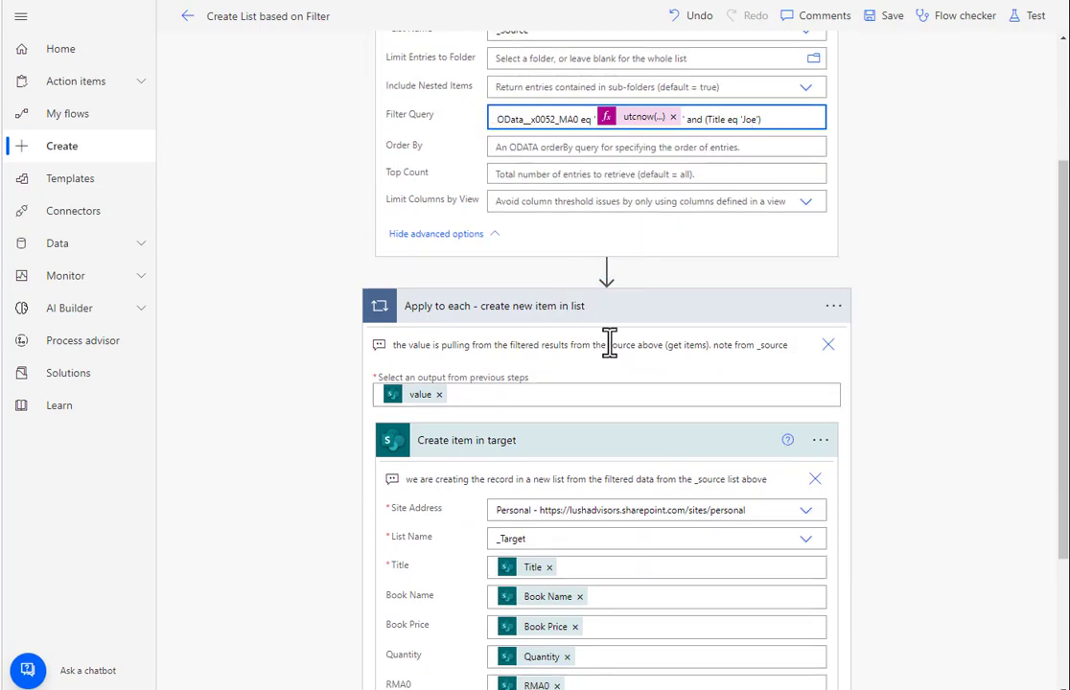
scroll(931, 260, "down", 2)
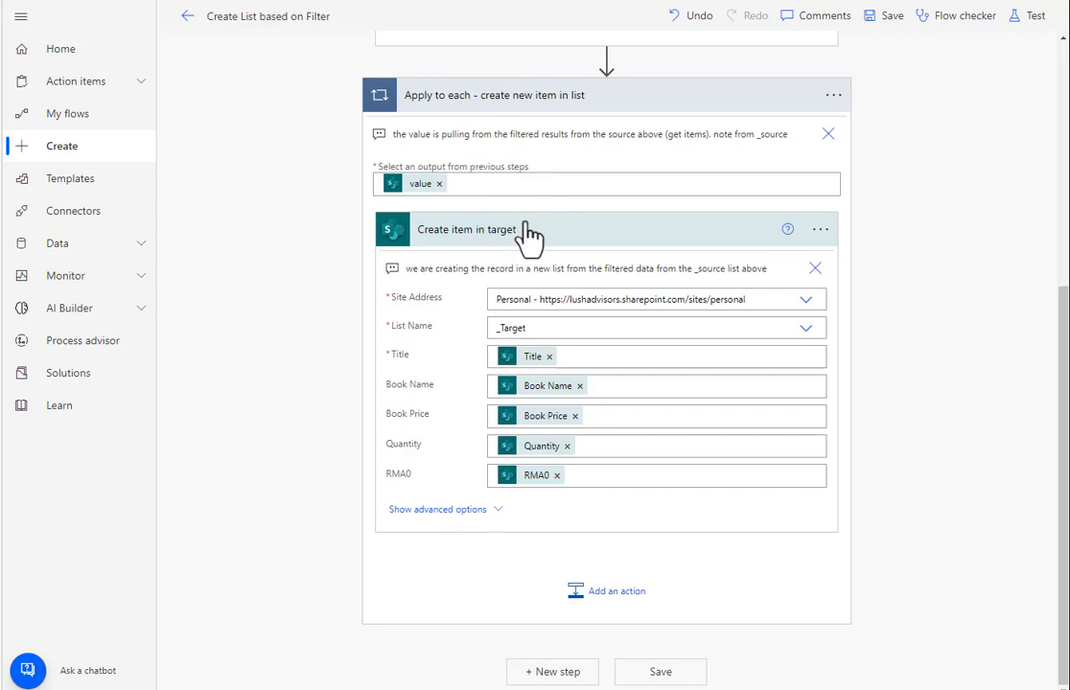
scroll(554, 175, "up", 2)
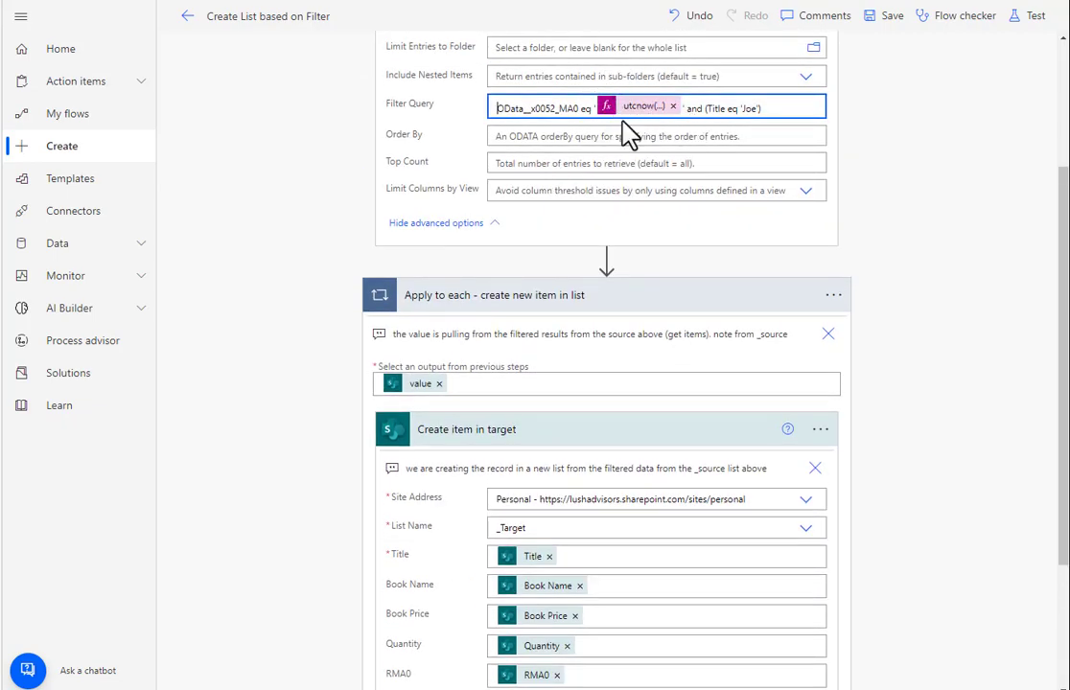
scroll(599, 532, "down", 2)
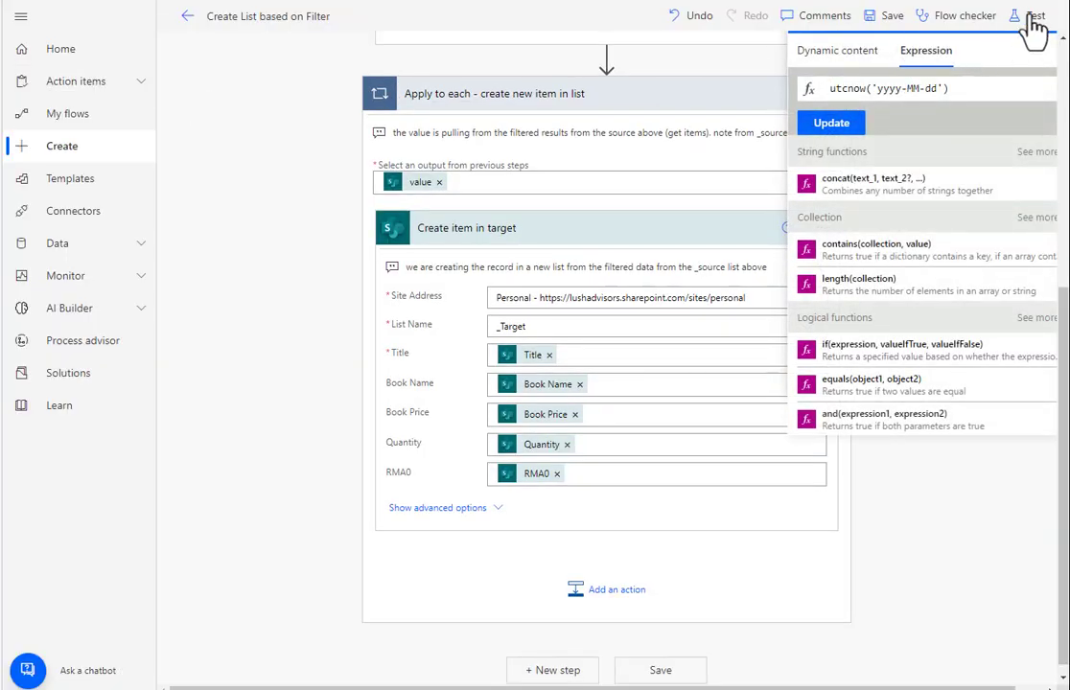
- Run a manual test of the flow and expand the Get items from Source run details
left_click(1034, 17)
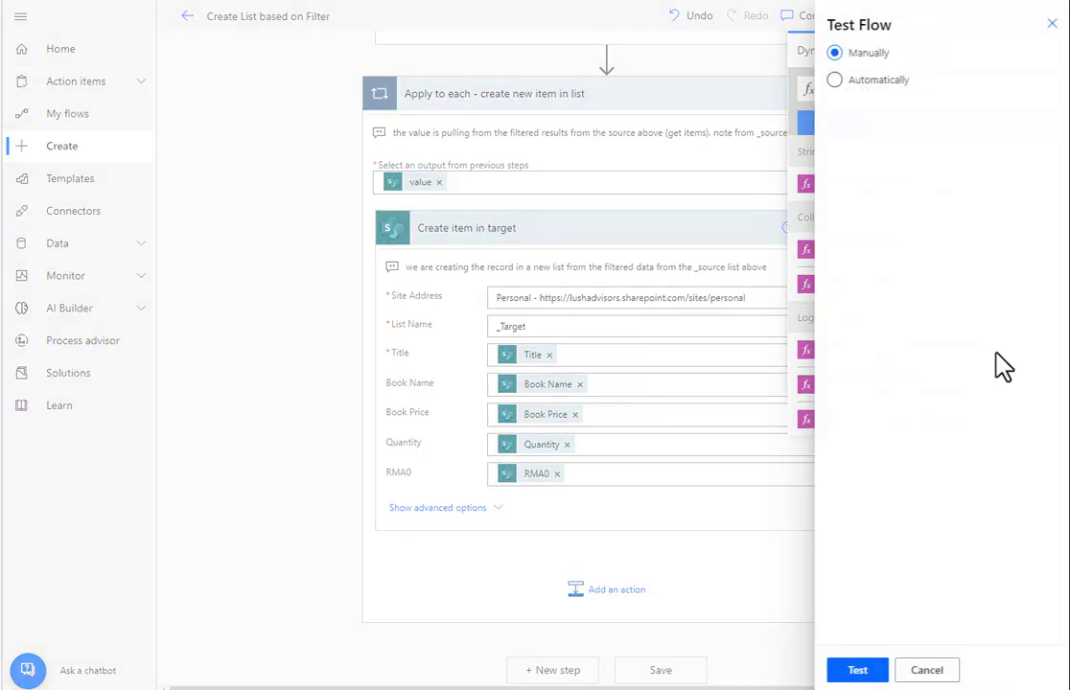
left_click(856, 674)
left_click(876, 673)
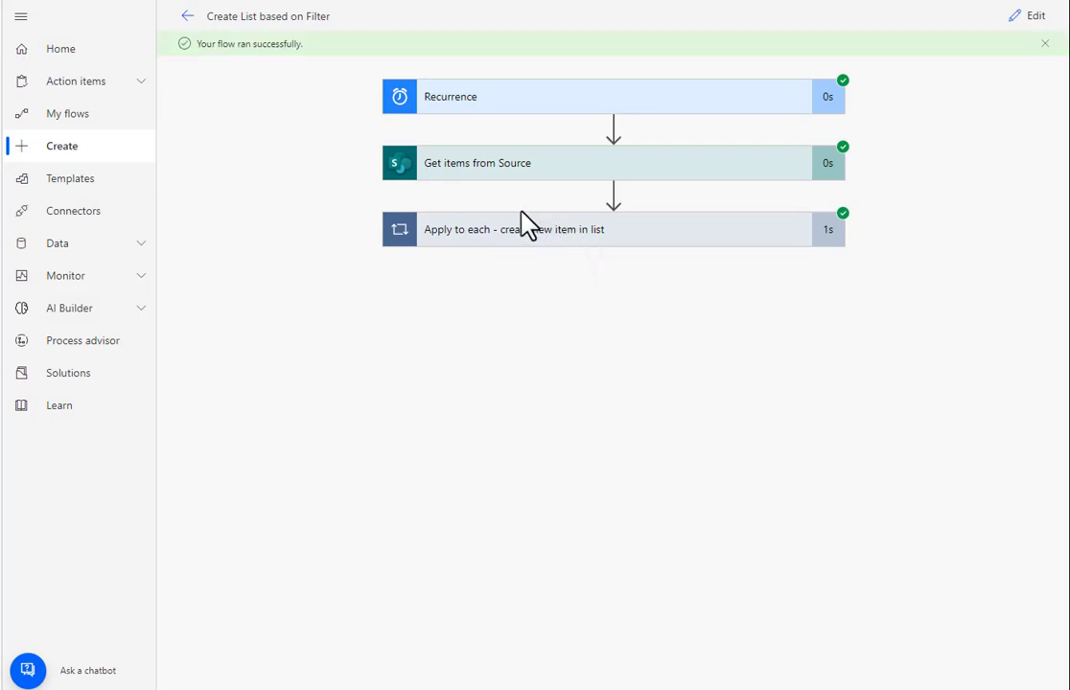
left_click(553, 185)
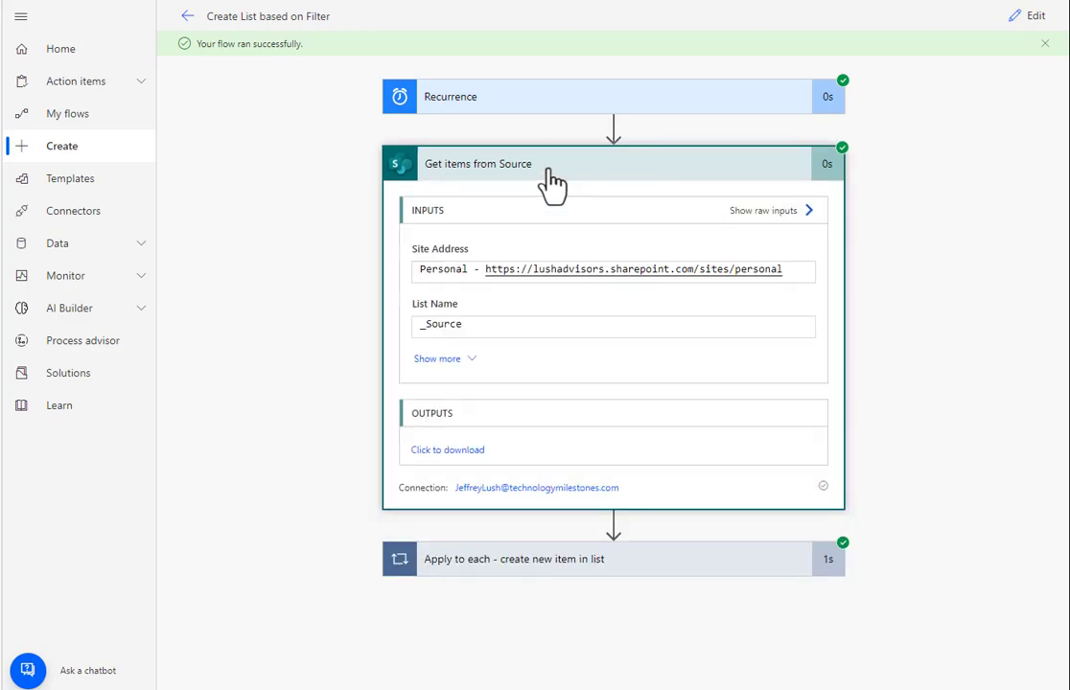
- Replace the JSON Viewer contents with the latest run's raw Get items output
left_click(446, 455)
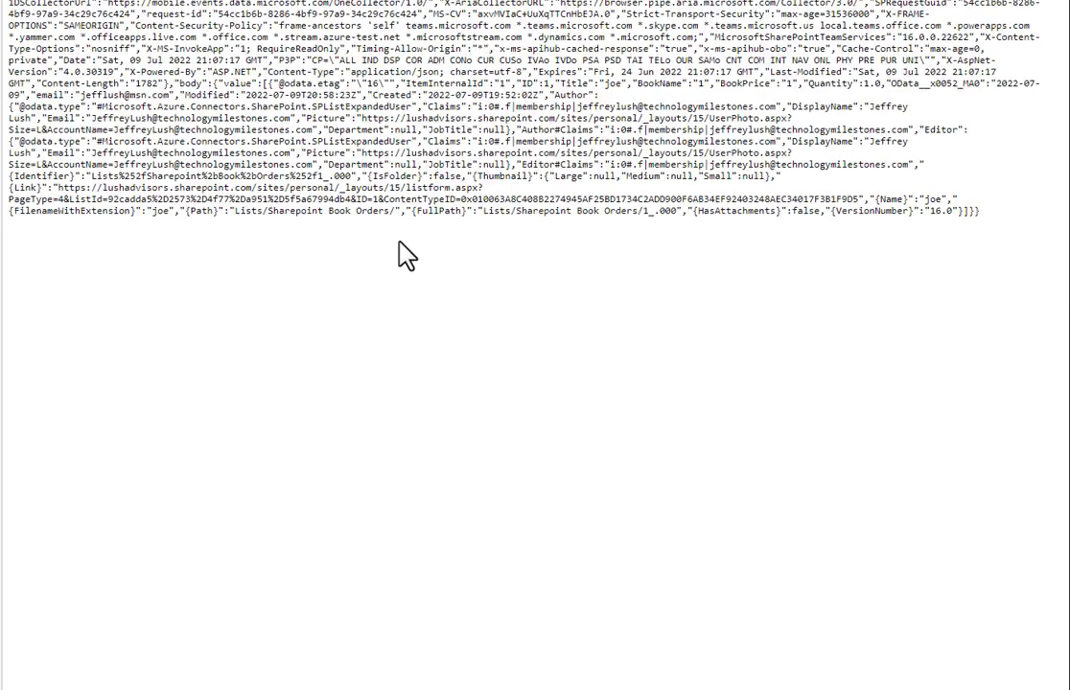
key("ctrl+a")
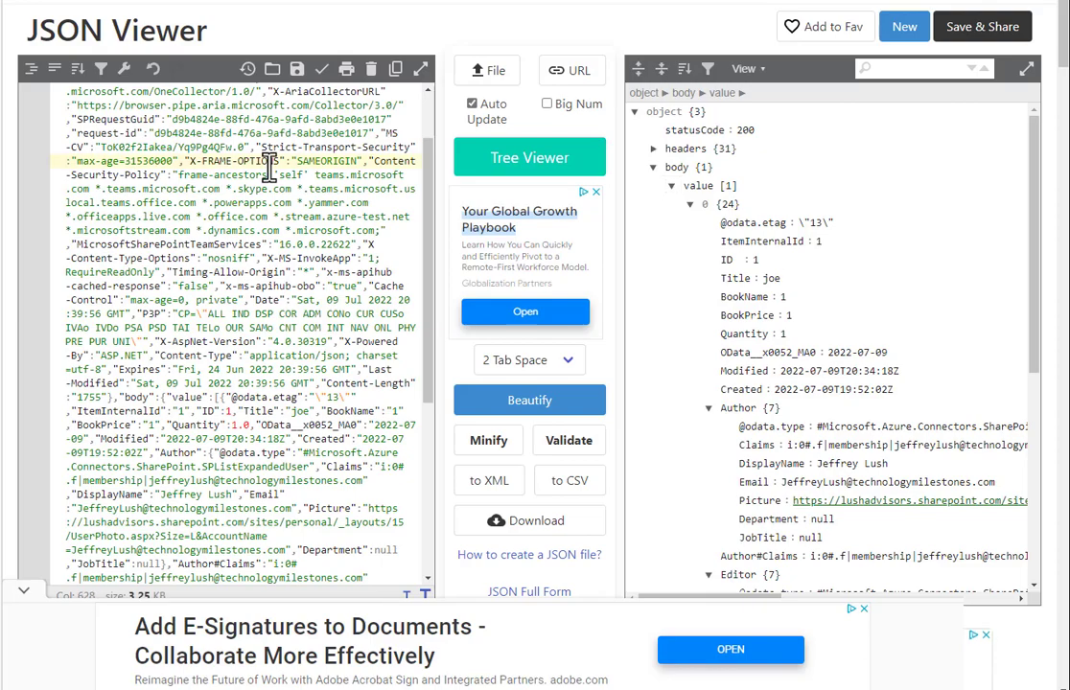
key("ctrl+a")
key("ctrl+v")
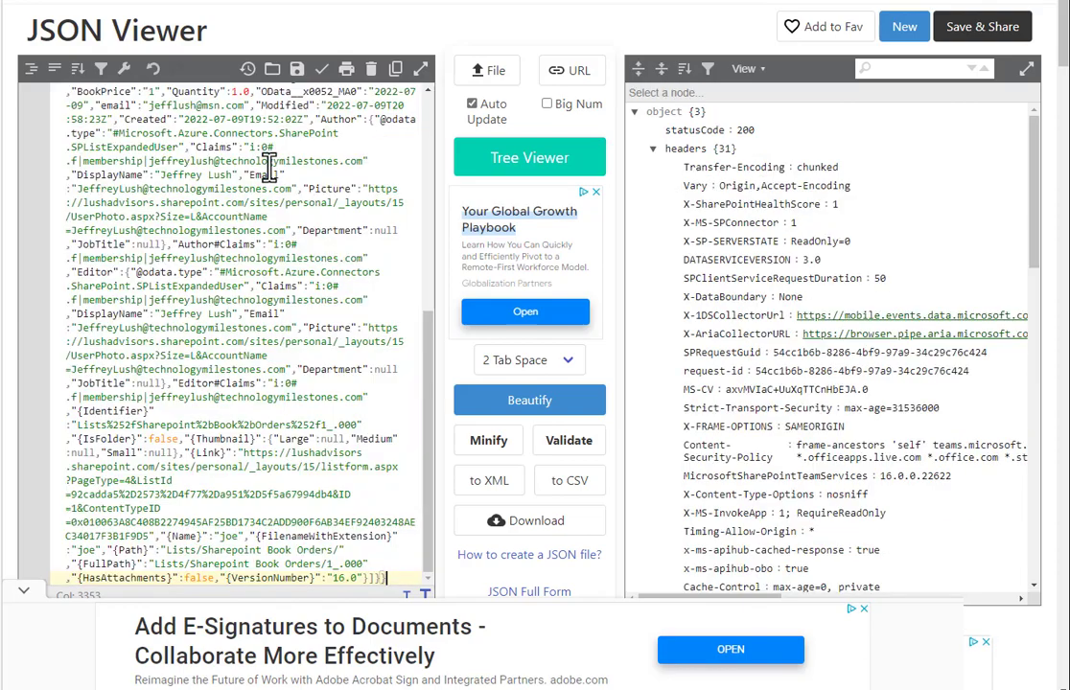
- Expand body > value > 0 in the tree to inspect the joe item's Title
left_click(652, 151)
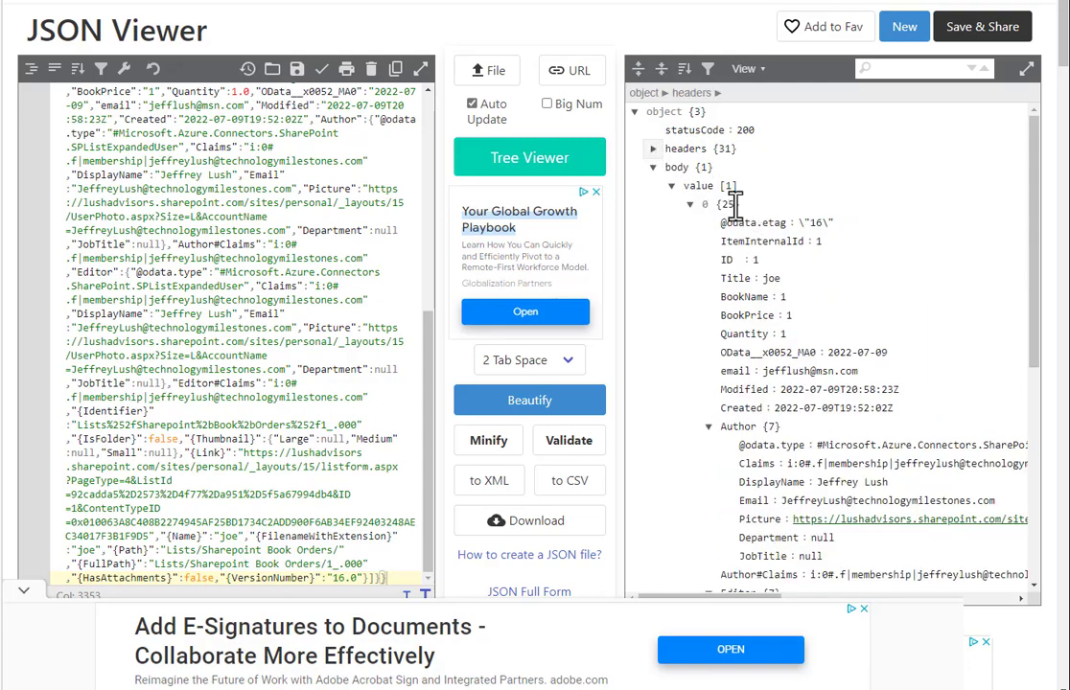
left_click(671, 186)
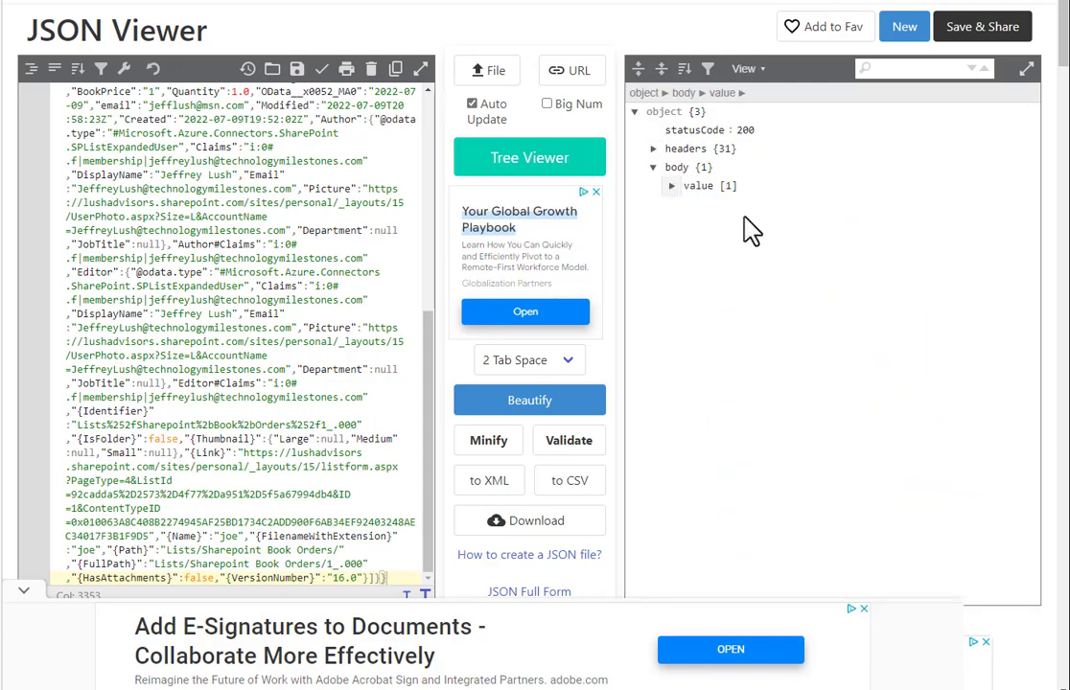
left_click(673, 188)
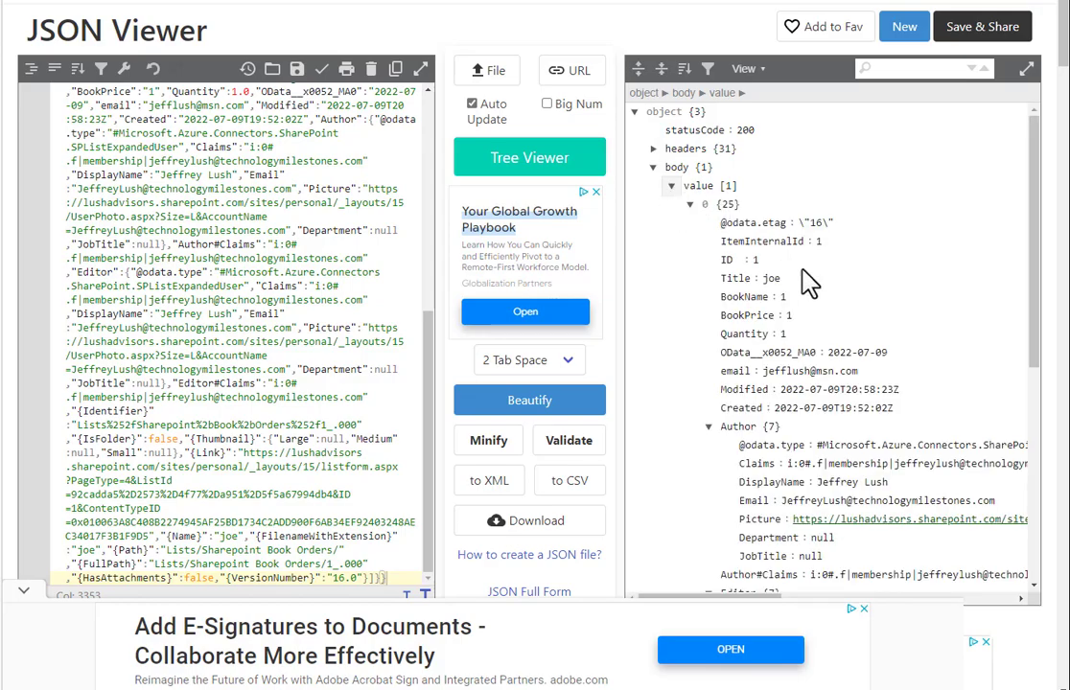
left_click(772, 278)
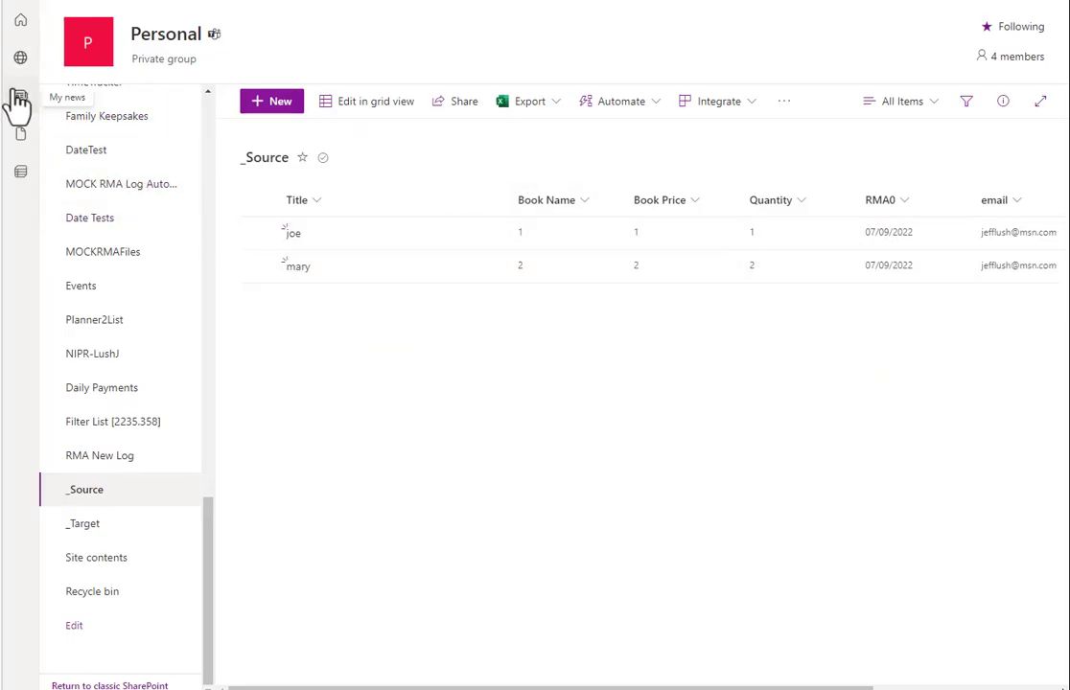
- Open the _Target list and reload it twice to confirm it is still empty
left_click(102, 528)
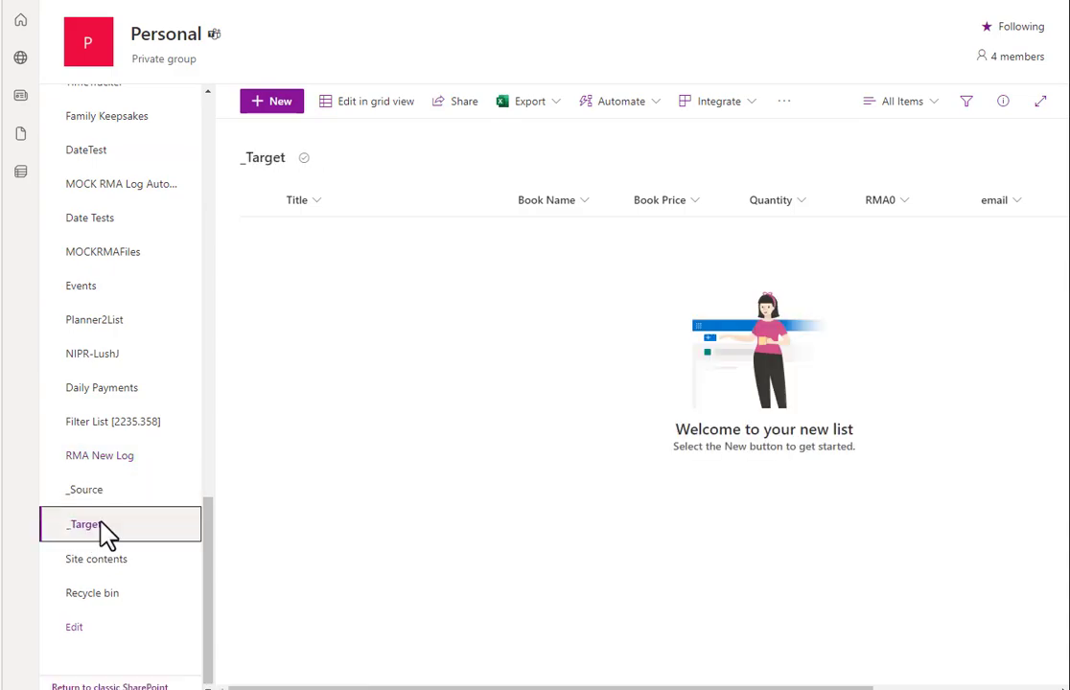
key("F5")
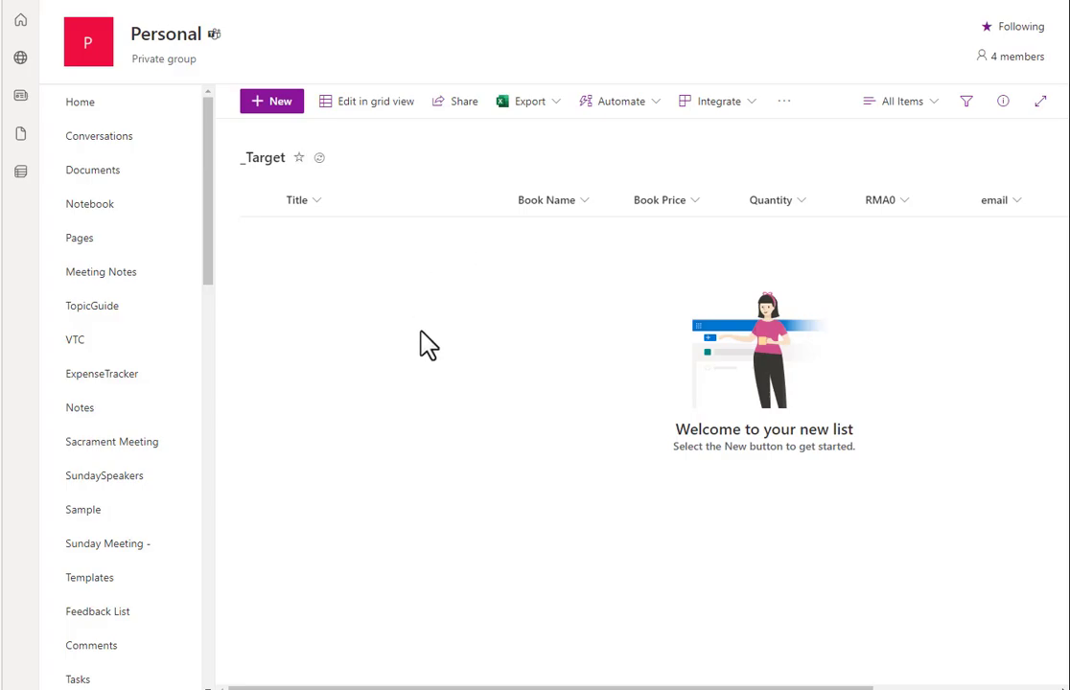
key("F5")
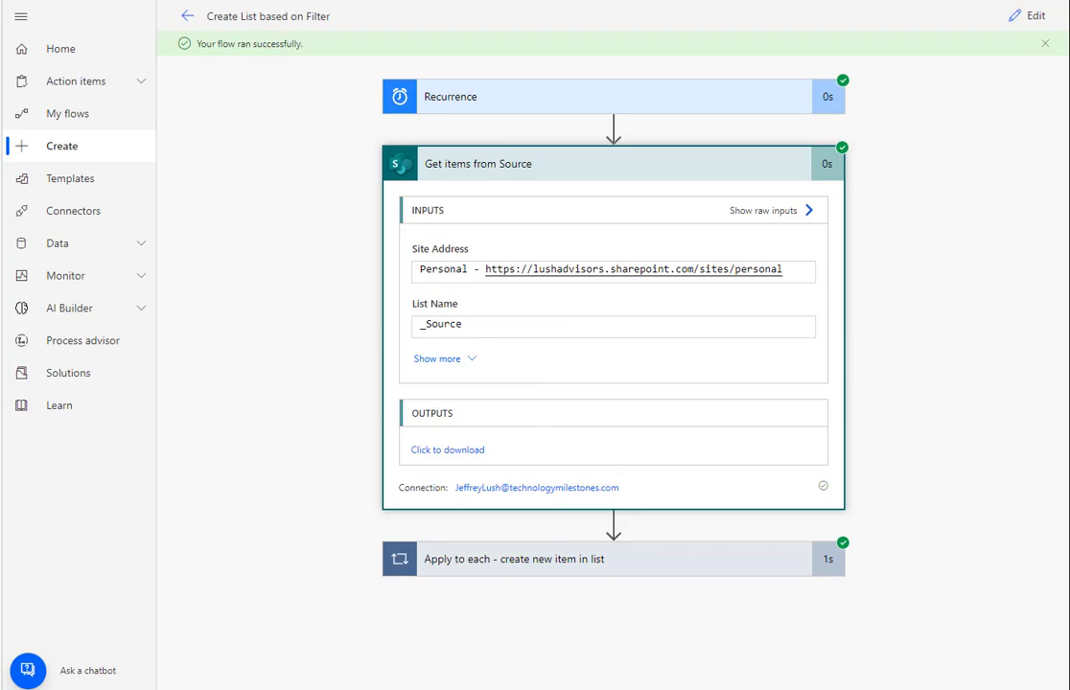
key("alt+Tab")
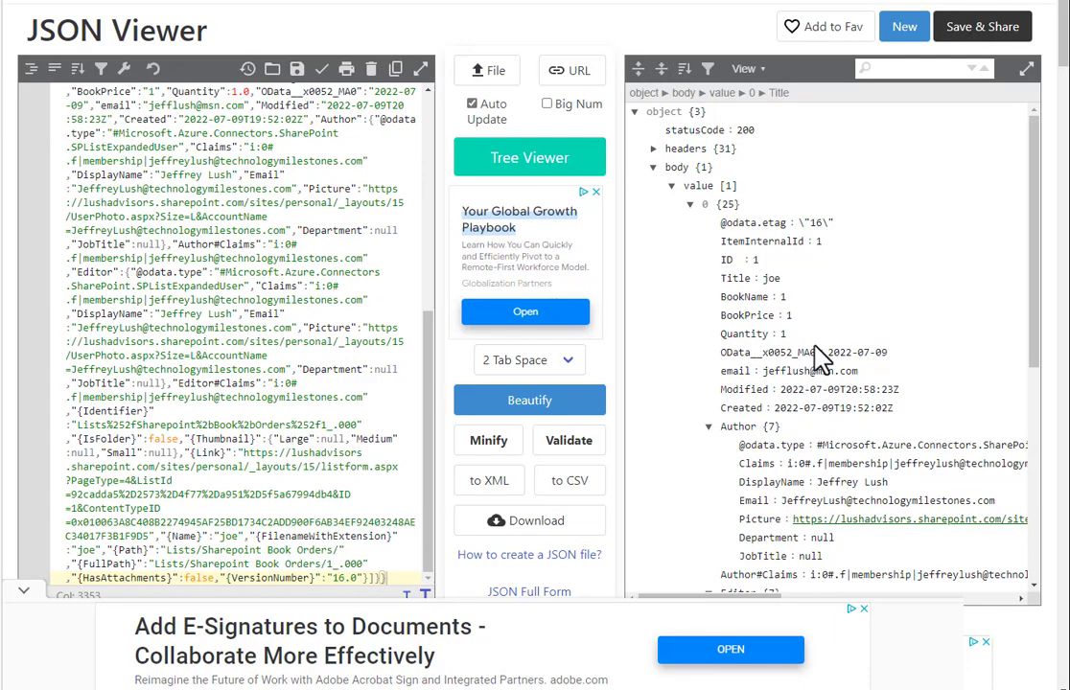
left_click_drag(817, 352, 721, 352)
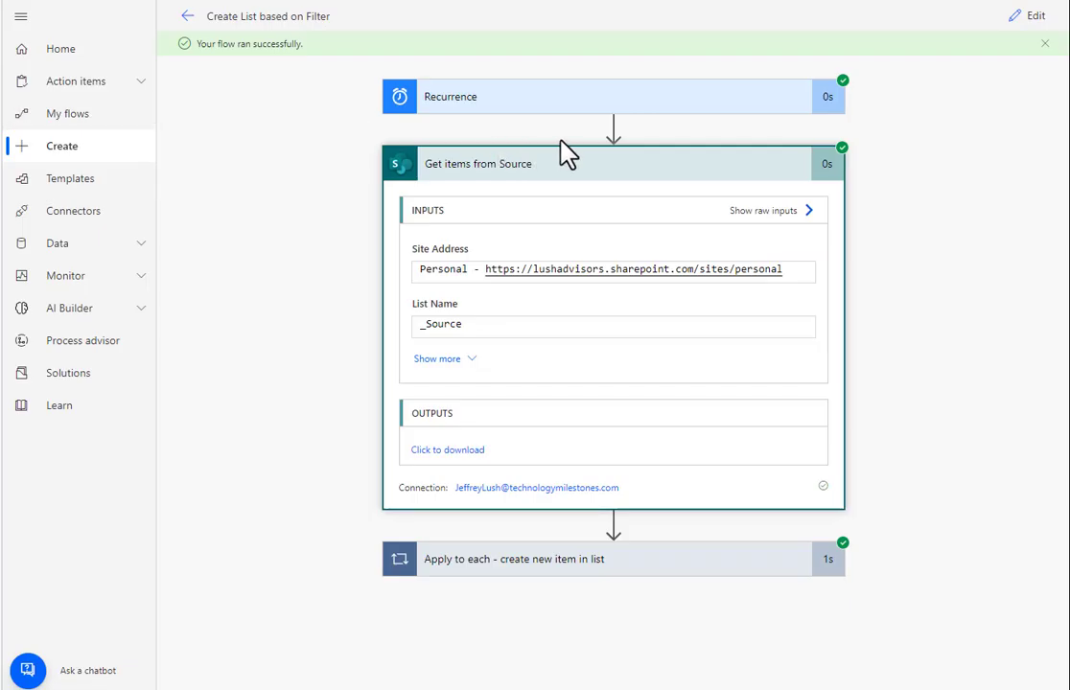
- Open the flow for editing and copy the OData__x0052_MA0 field name from the JSON Viewer
left_click(1036, 18)
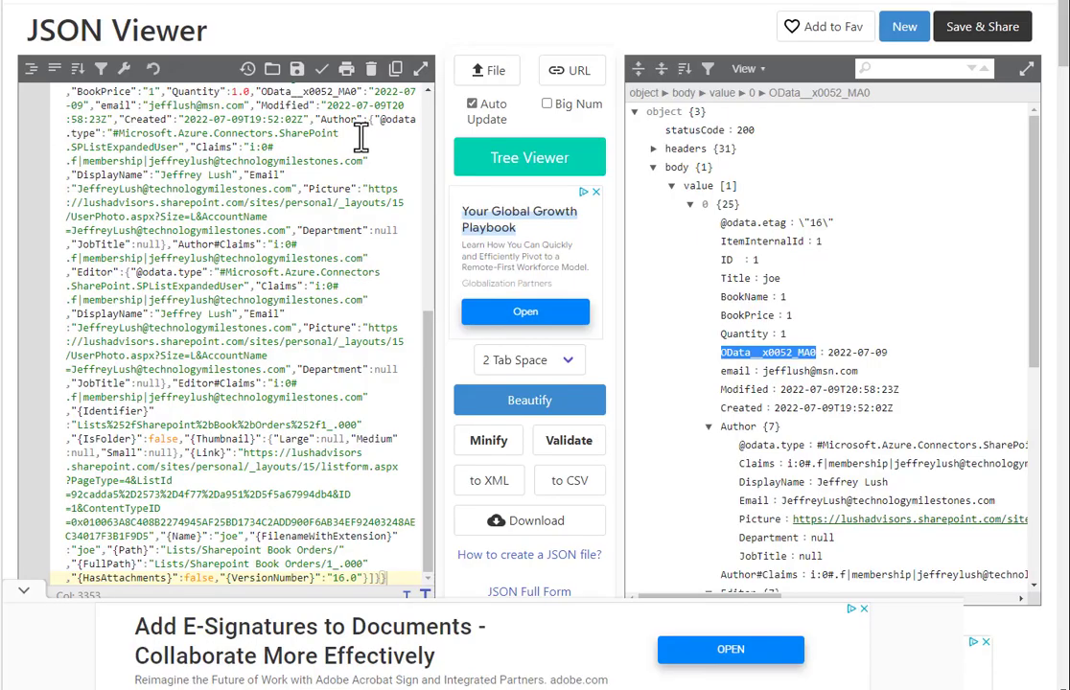
right_click(842, 362)
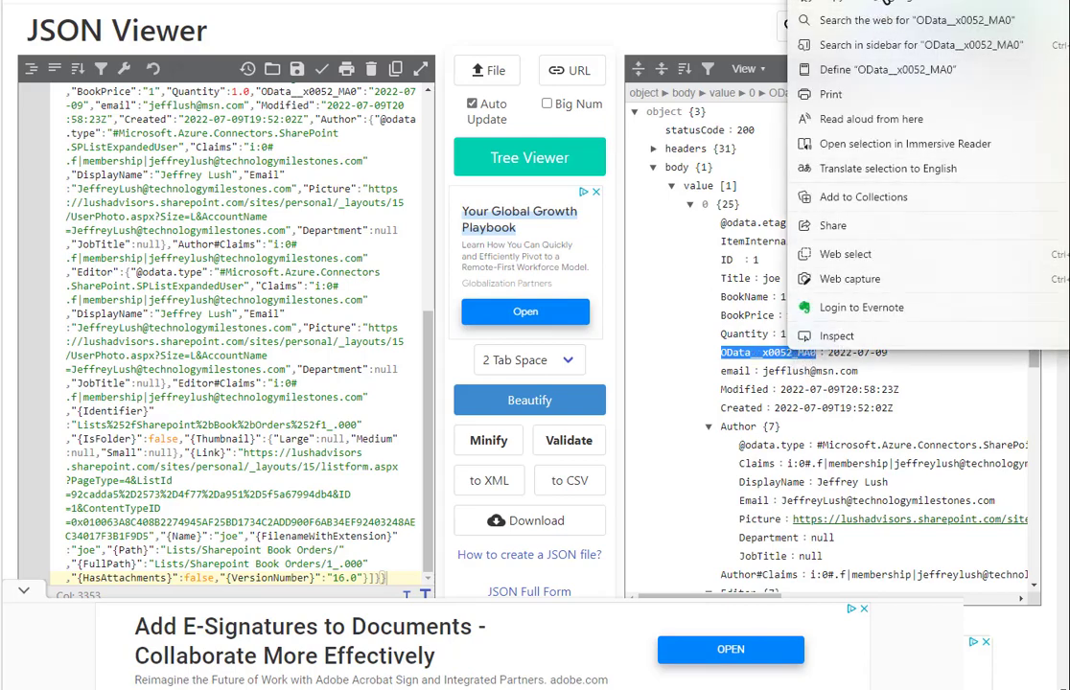
left_click(773, 3)
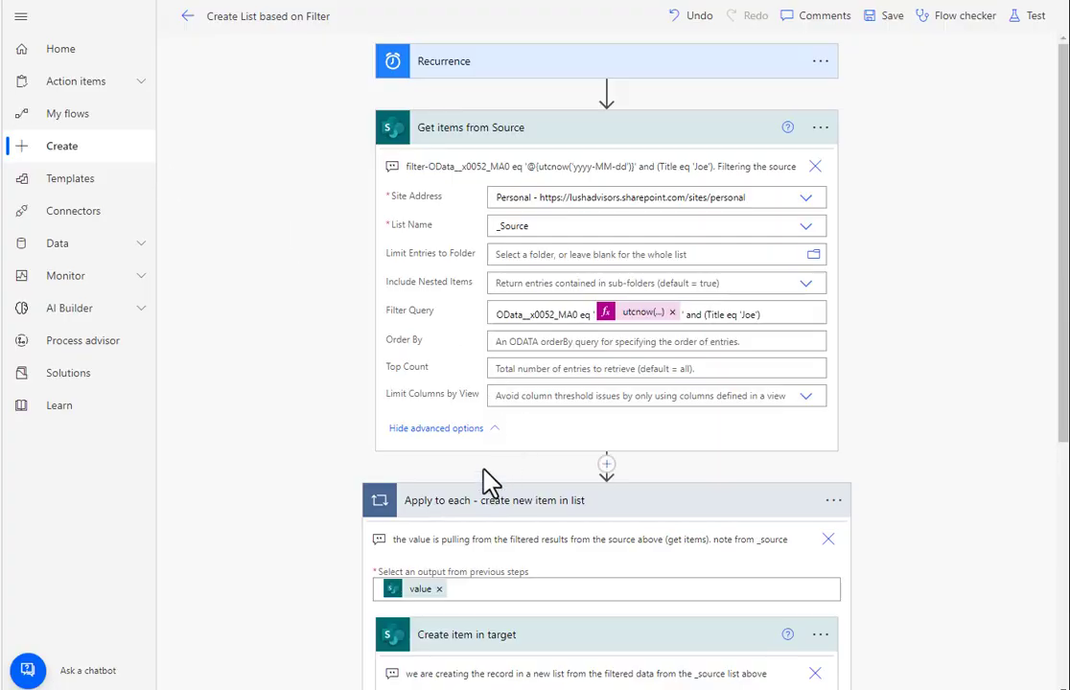
scroll(354, 422, "down", 5)
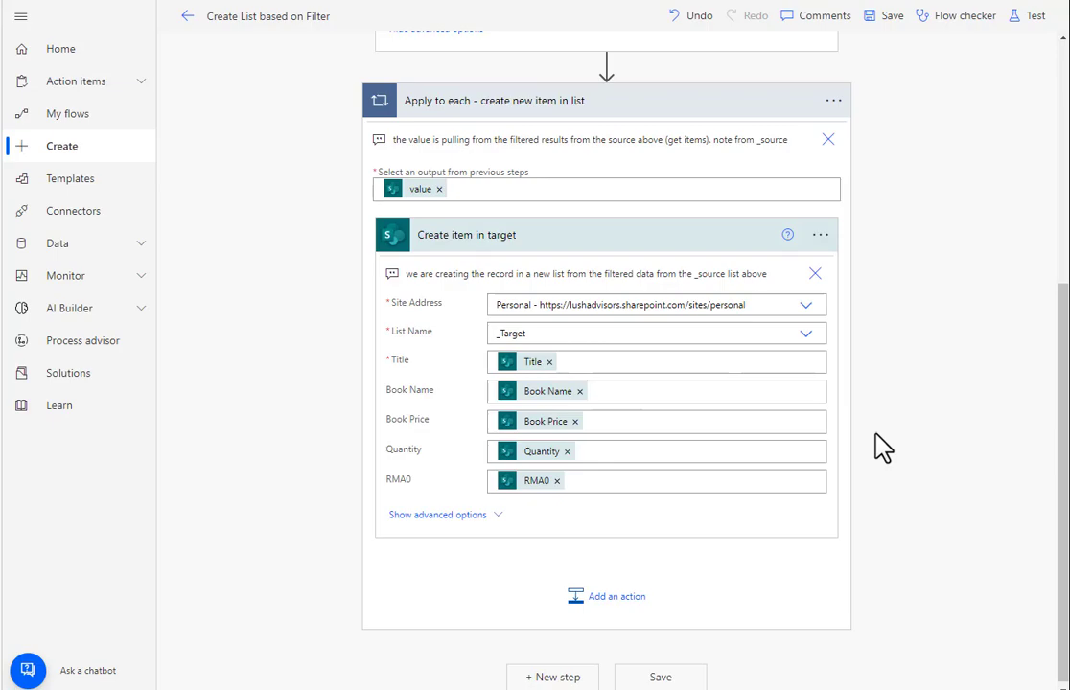
scroll(882, 447, "up", 5)
scroll(882, 446, "down", 2)
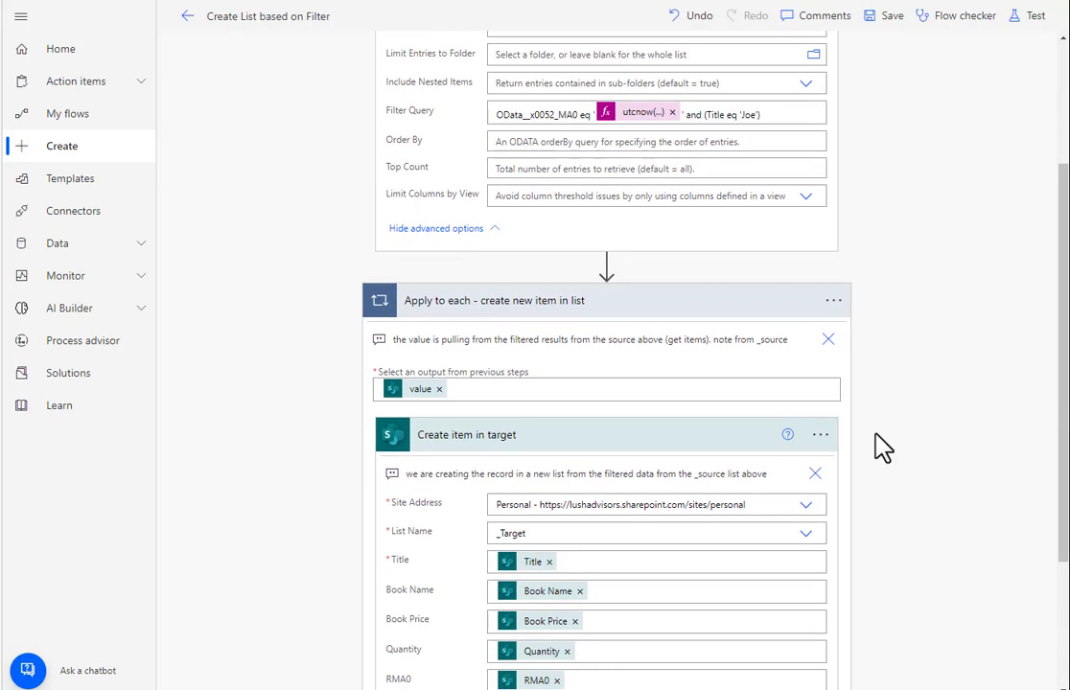
scroll(882, 447, "down", 2)
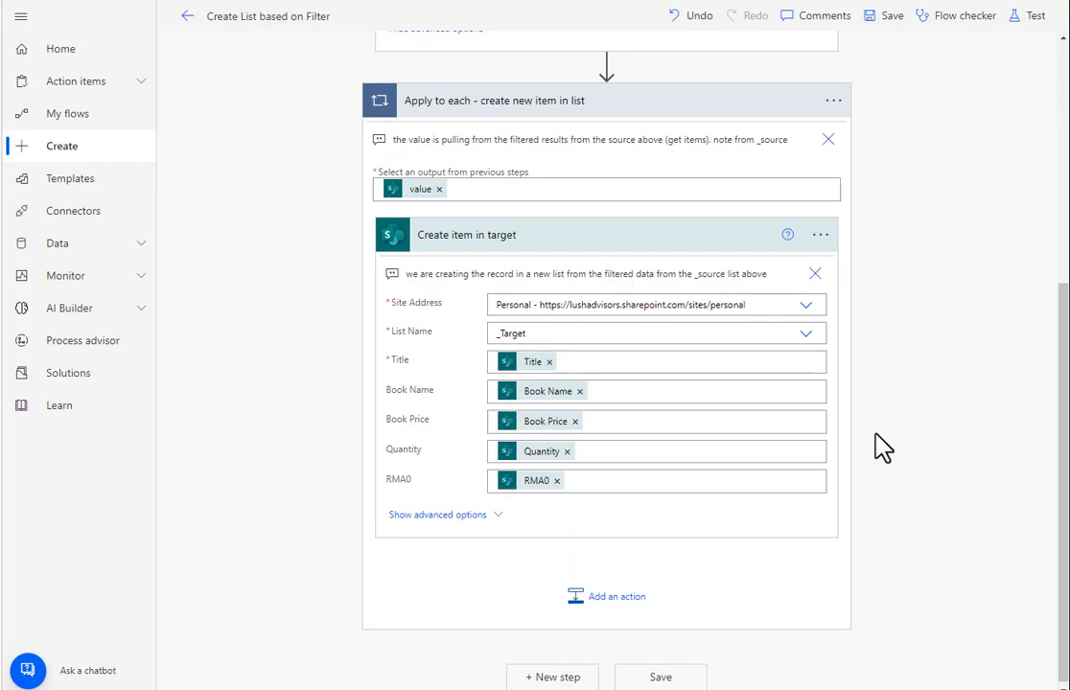
scroll(882, 447, "up", 4)
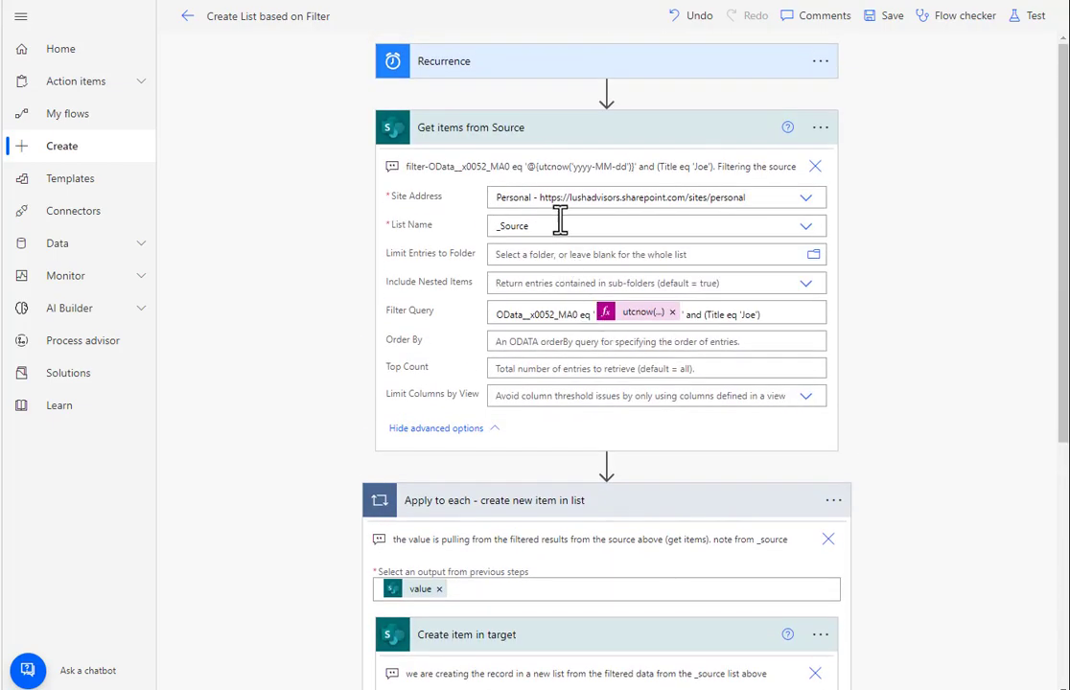
scroll(604, 311, "down", 3)
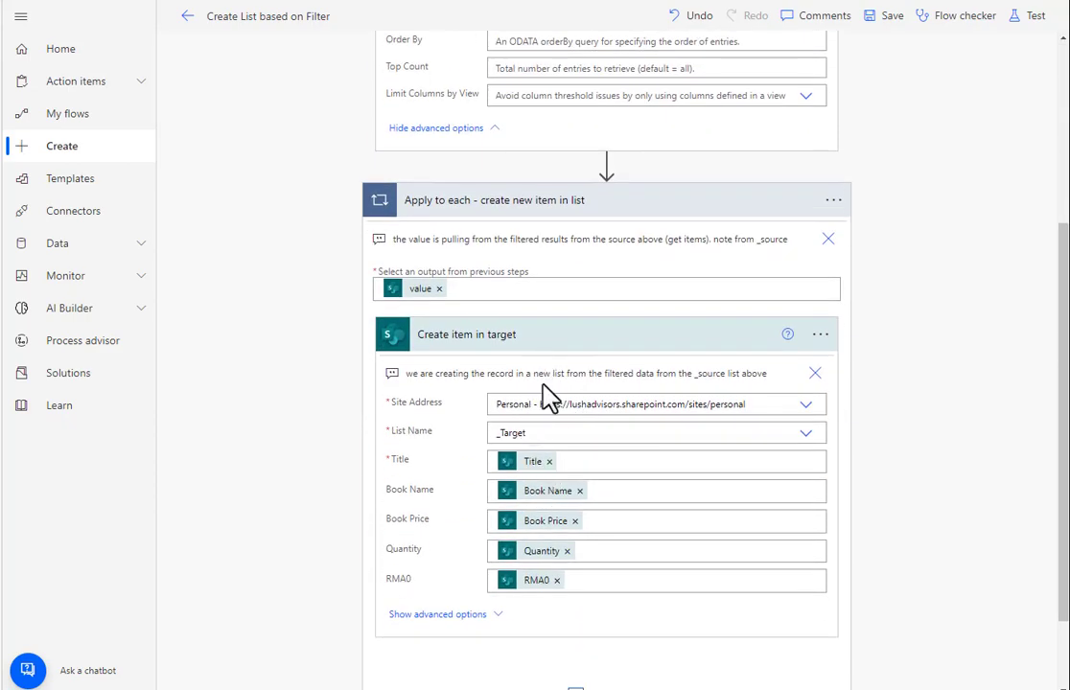
scroll(549, 388, "up", 3)
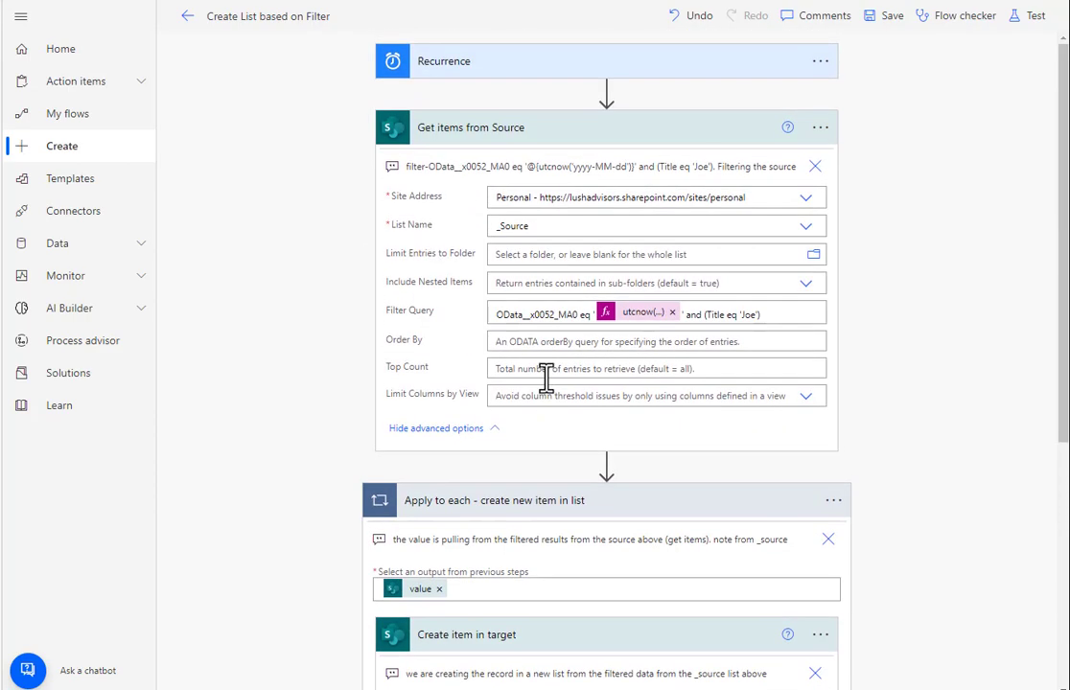
left_click(643, 313)
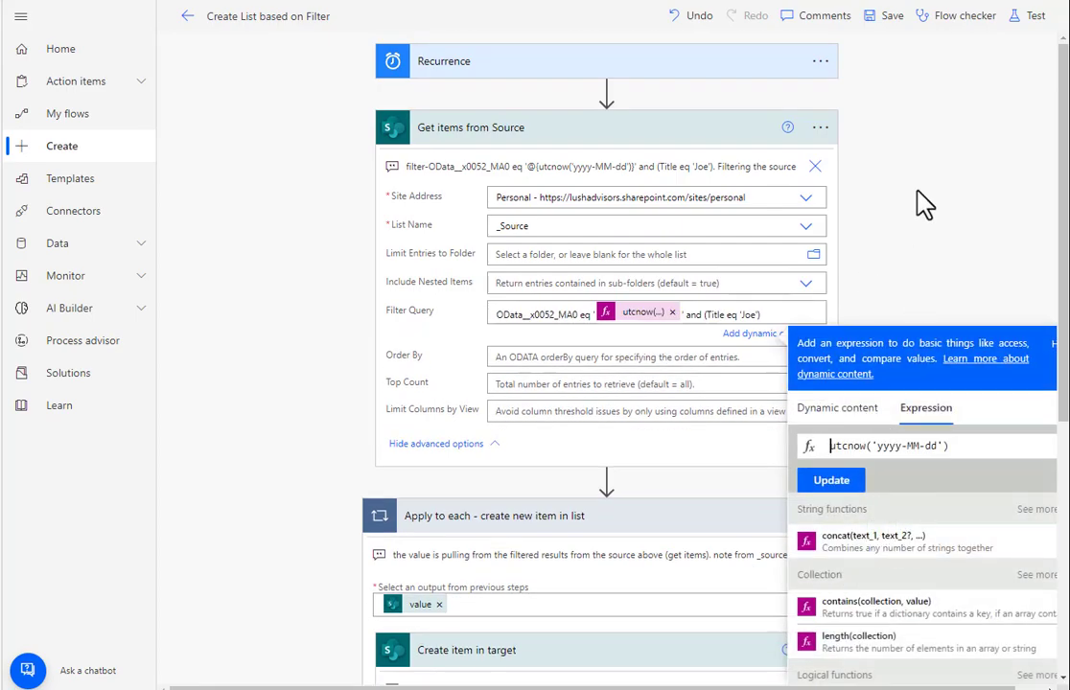
left_click(928, 235)
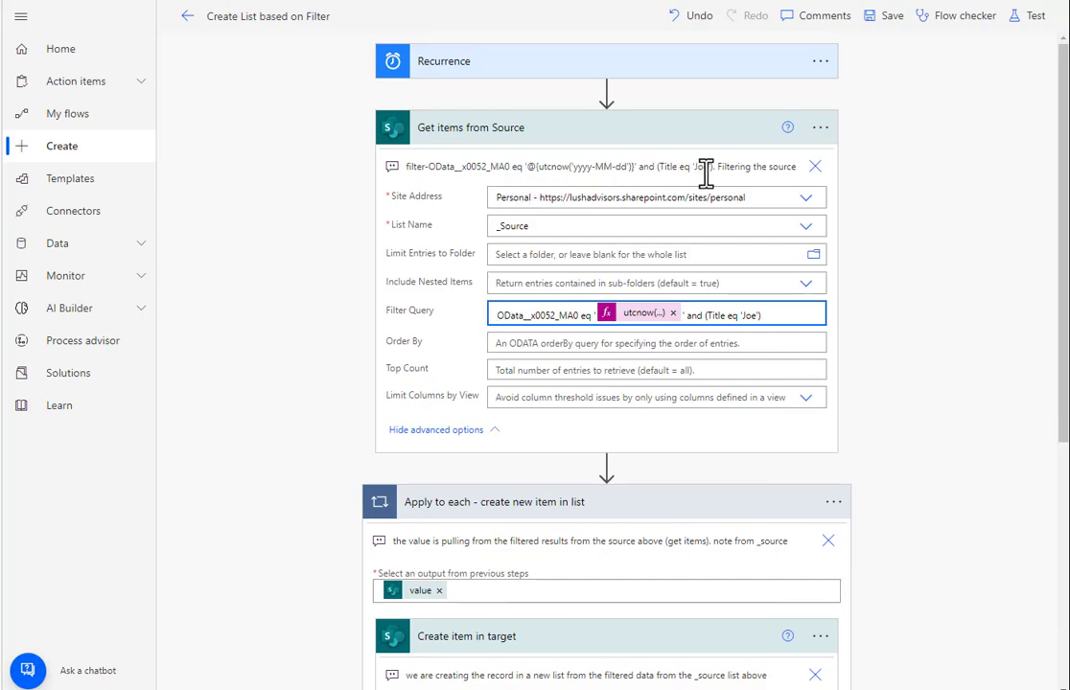
scroll(655, 369, "down", 2)
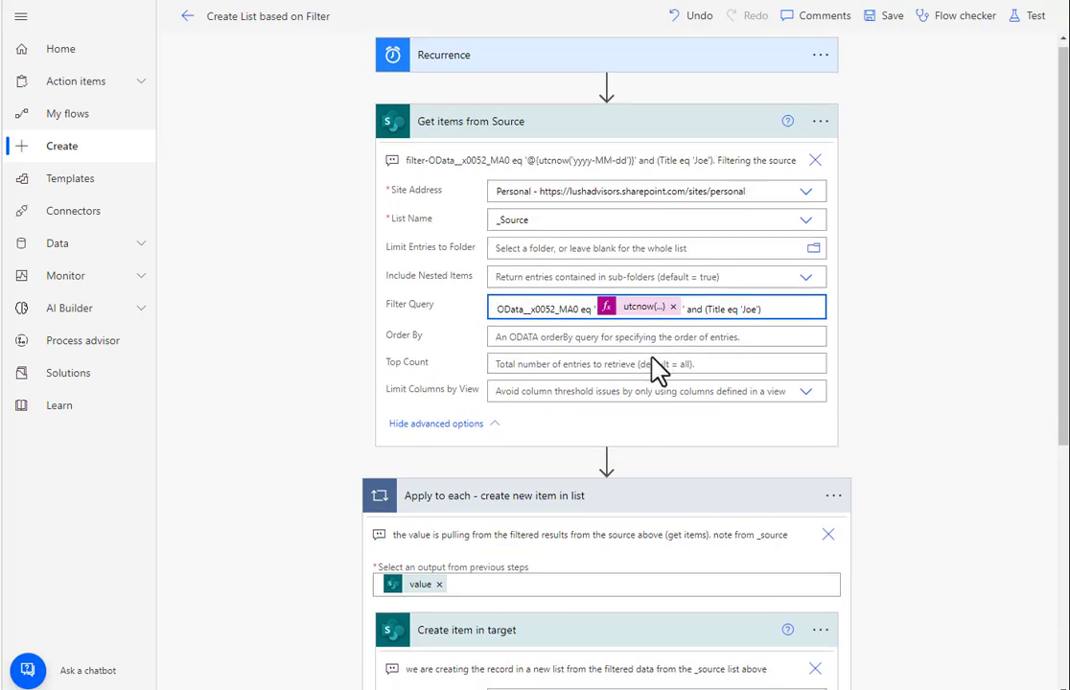
scroll(662, 374, "up", 1)
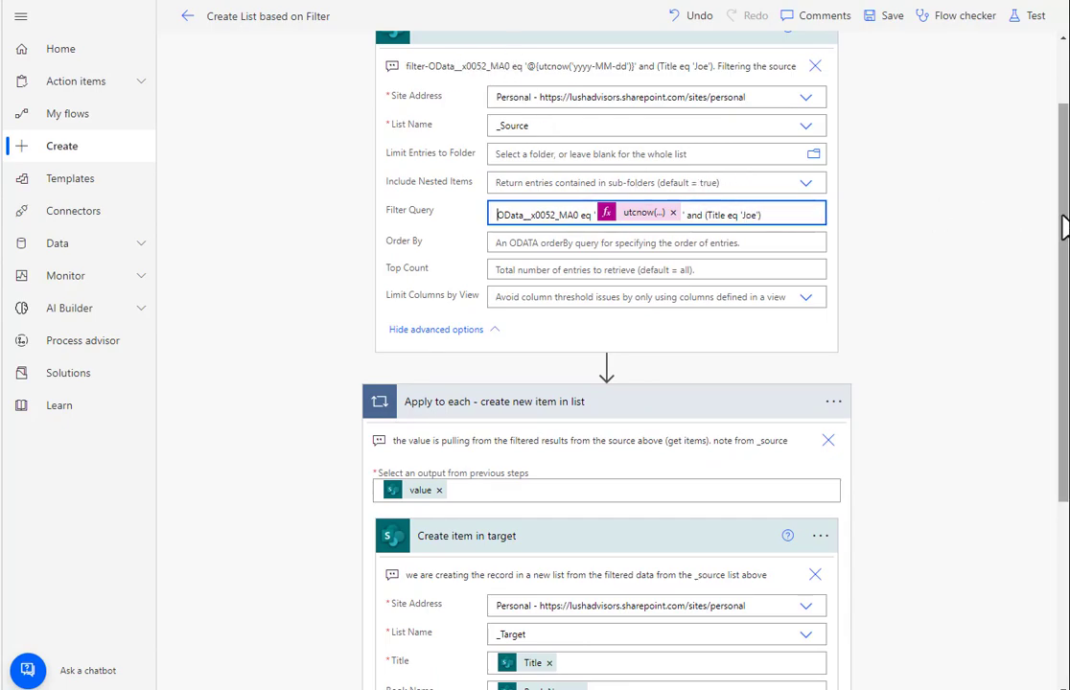
left_click_drag(1065, 225, 1065, 216)
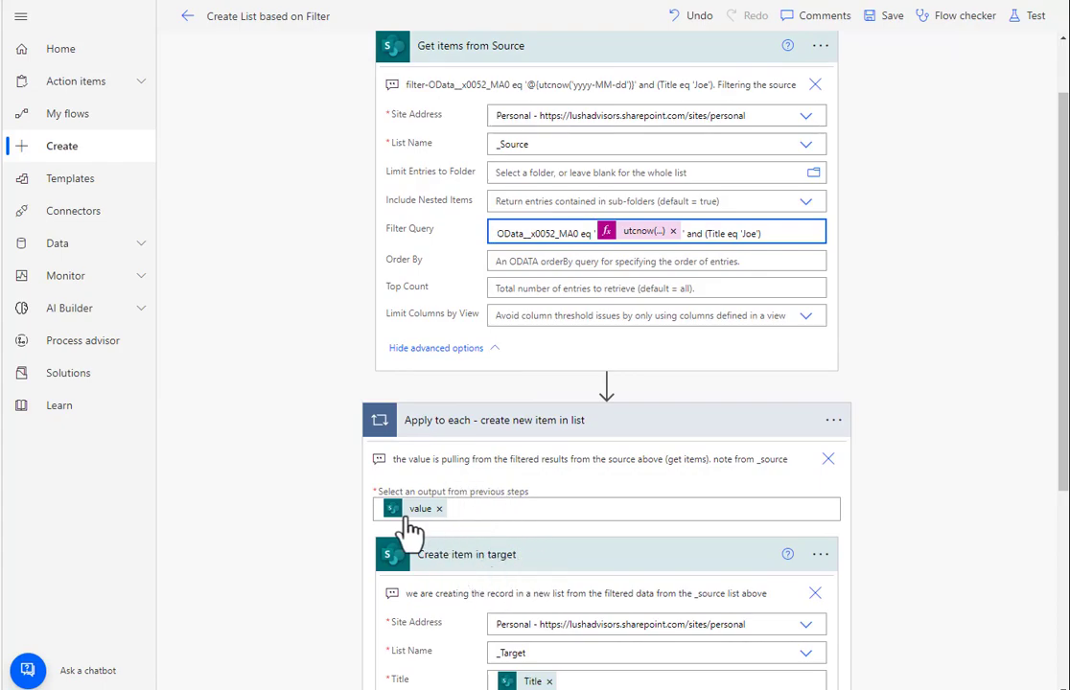
- Return to the JSON Viewer and review the returned joe item, whose OData__x0052_MA0 reads 2022-07-09
mouse_move(415, 528)
key("ctrl+Tab")
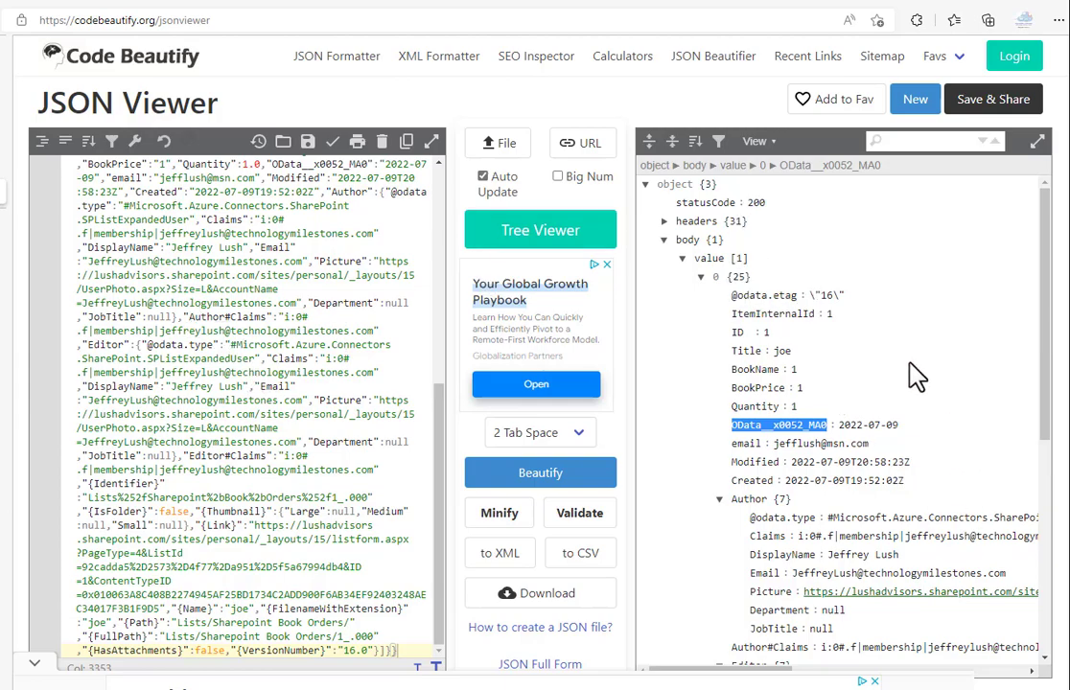
scroll(915, 374, "down", 4)
scroll(914, 363, "down", 1)
scroll(915, 363, "up", 5)
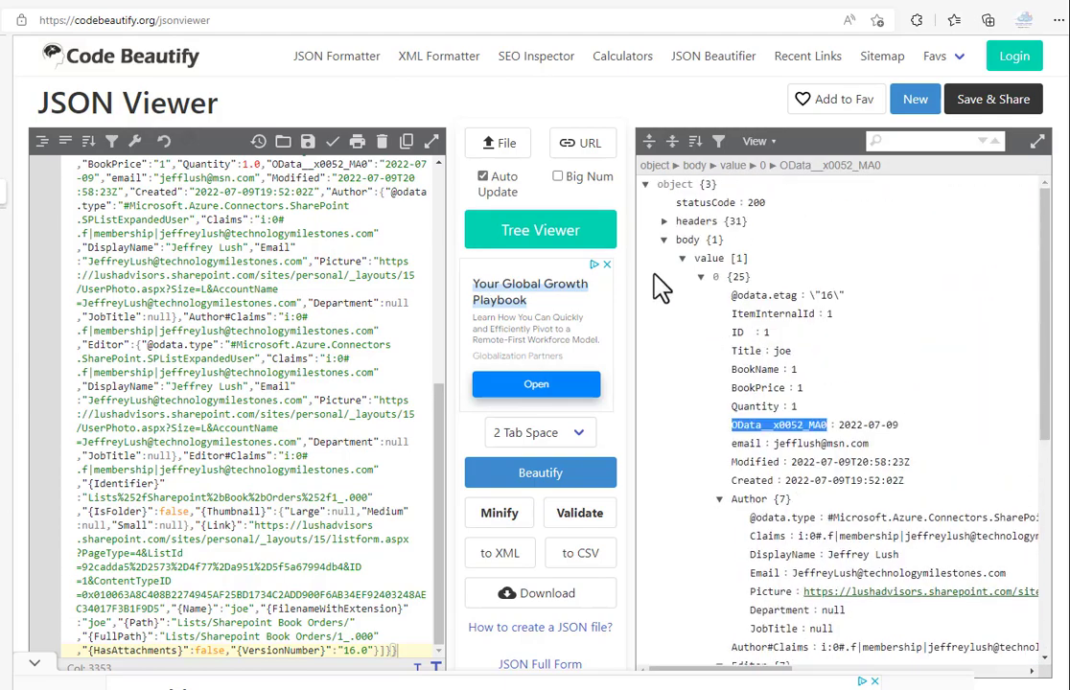